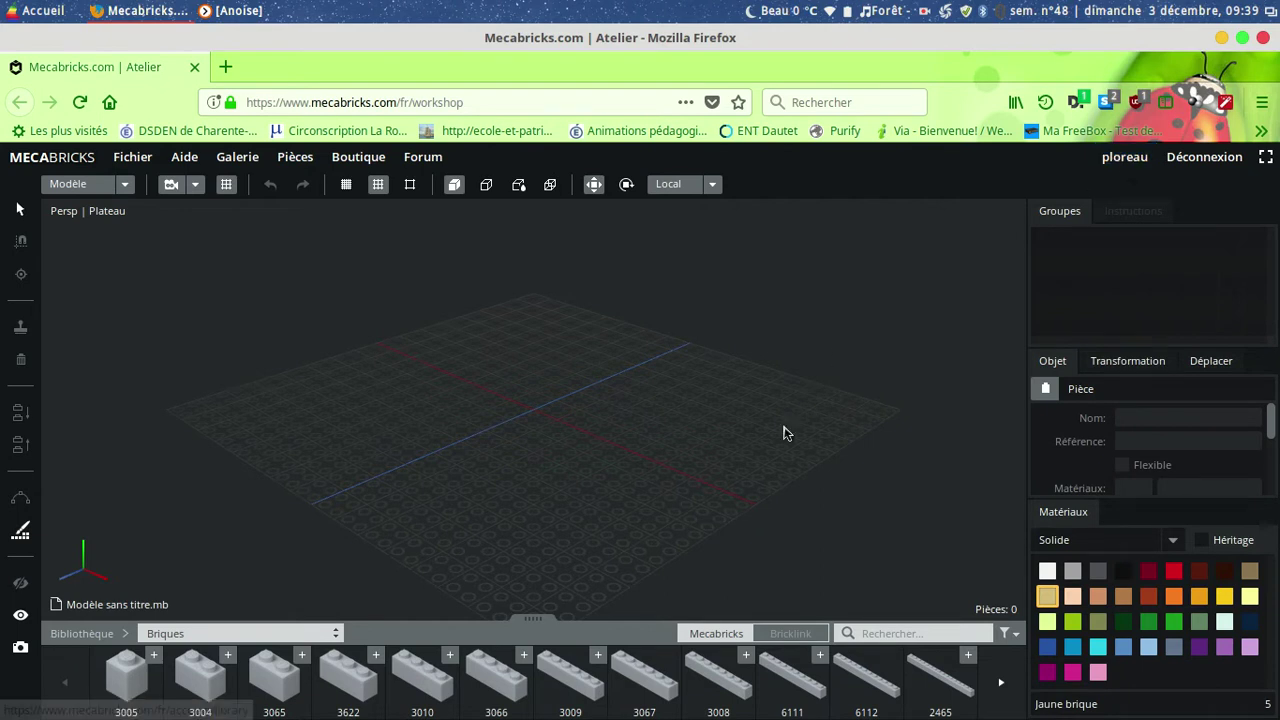
# Add a Brique 2X2 (part 3003) from the Briques library to the centre of the baseplate.
pyautogui.click(1001, 685)
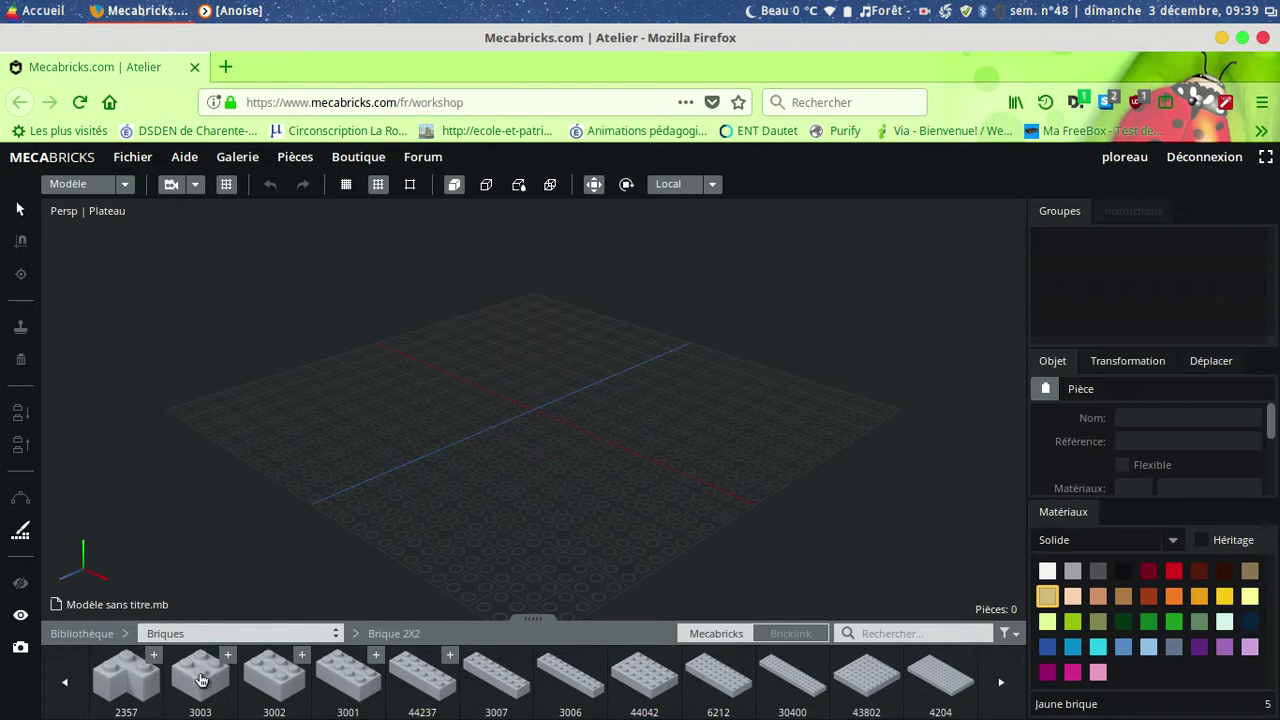
pyautogui.click(200, 679)
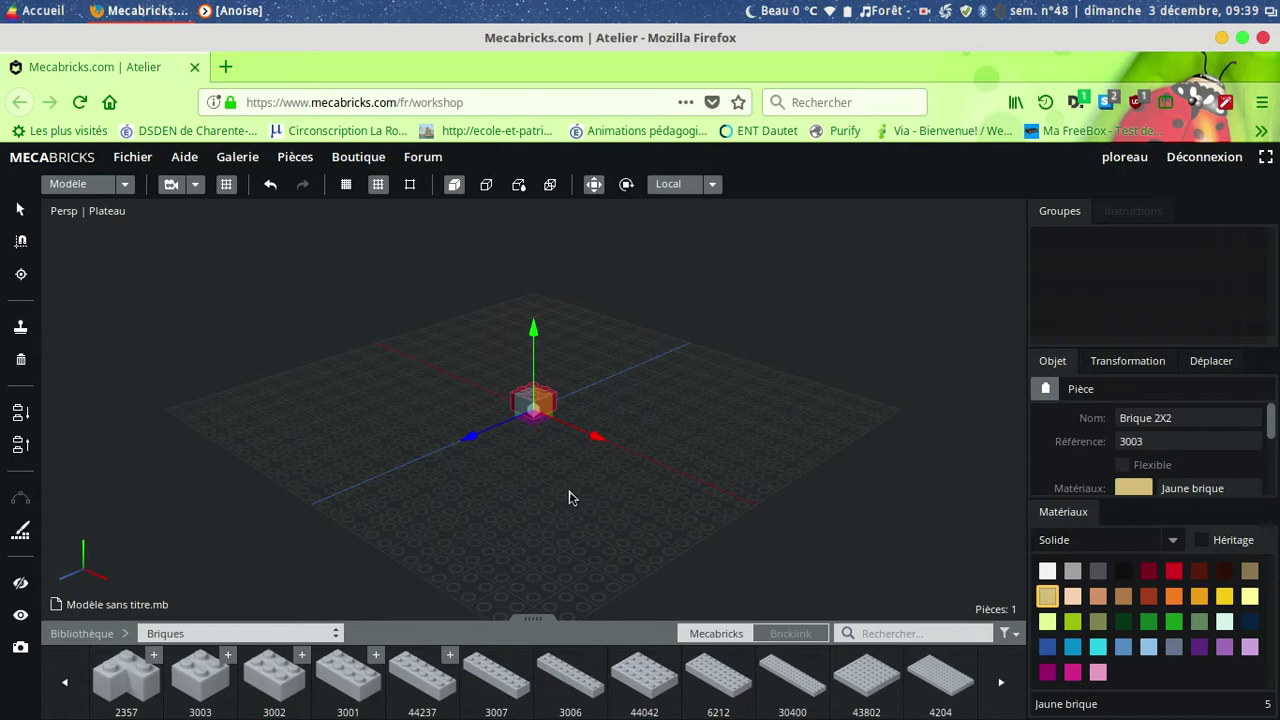
pyautogui.moveTo(677, 430); pyautogui.dragTo(714, 440, button='right')
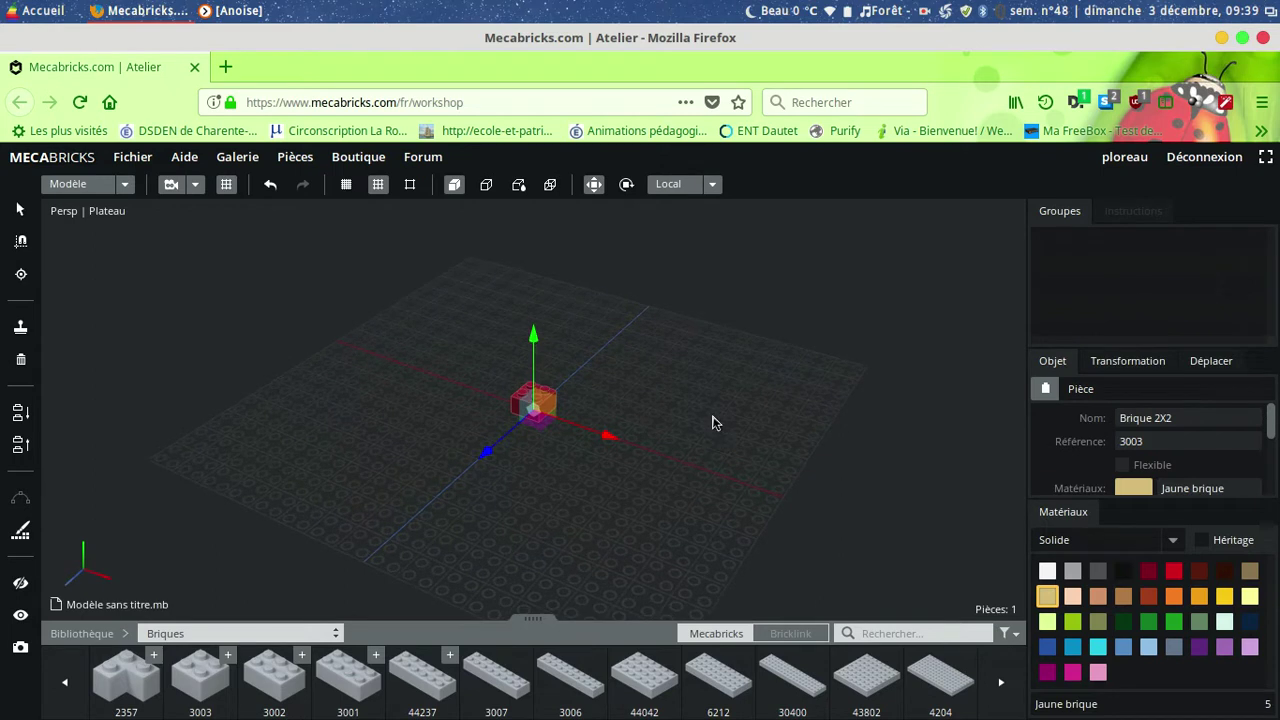
pyautogui.scroll(5, 690, 443)
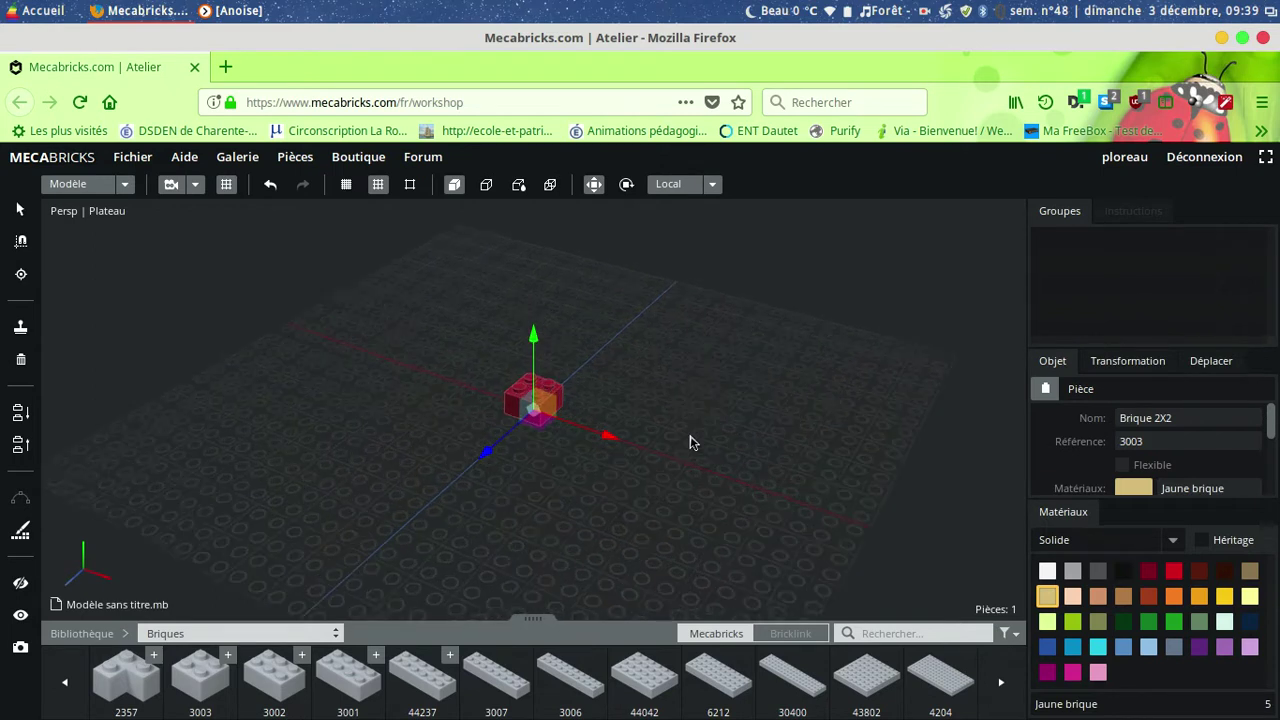
pyautogui.scroll(3, 707, 419)
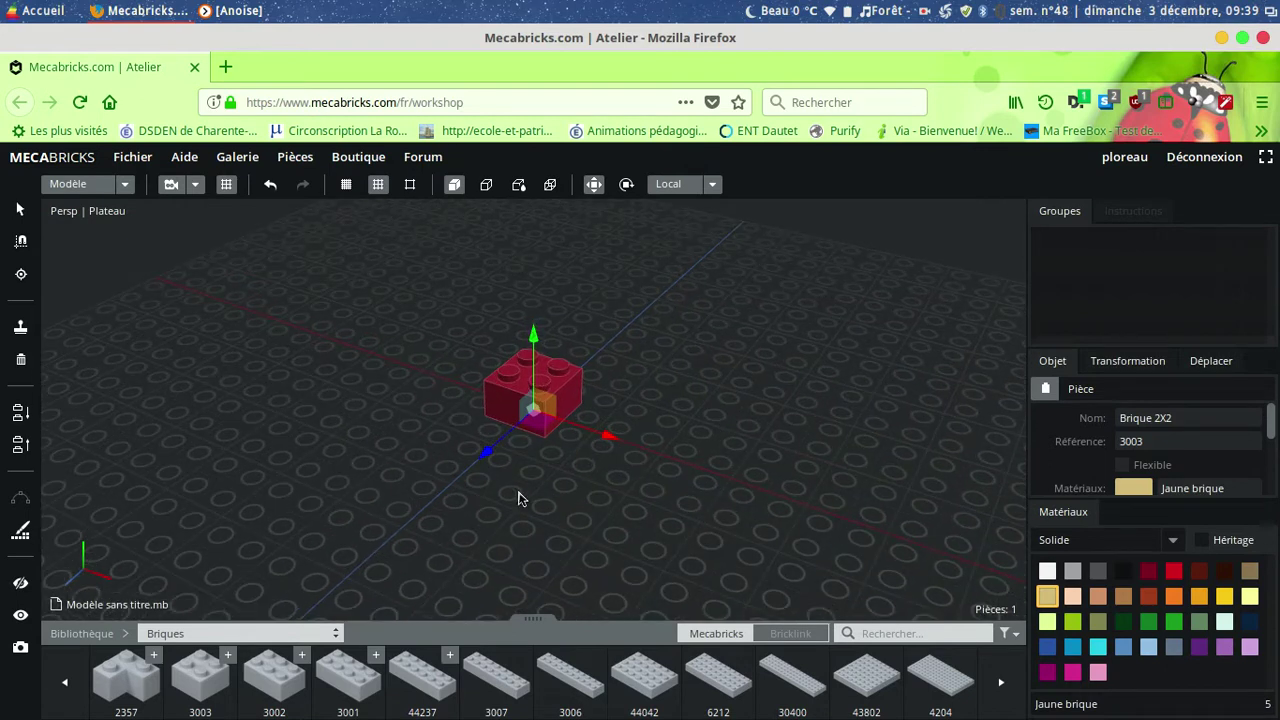
# Recolour the 2X2 brick with the solid material Vert jaune vif.
pyautogui.click(670, 400)
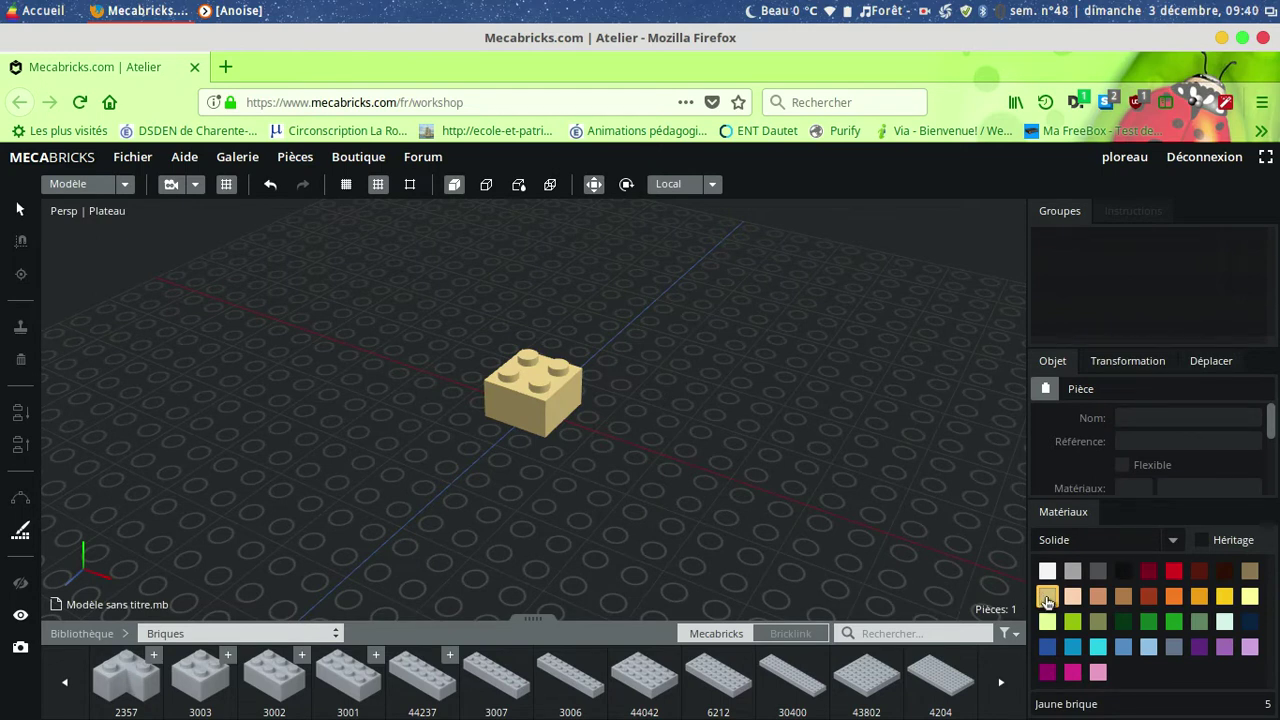
pyautogui.click(530, 398)
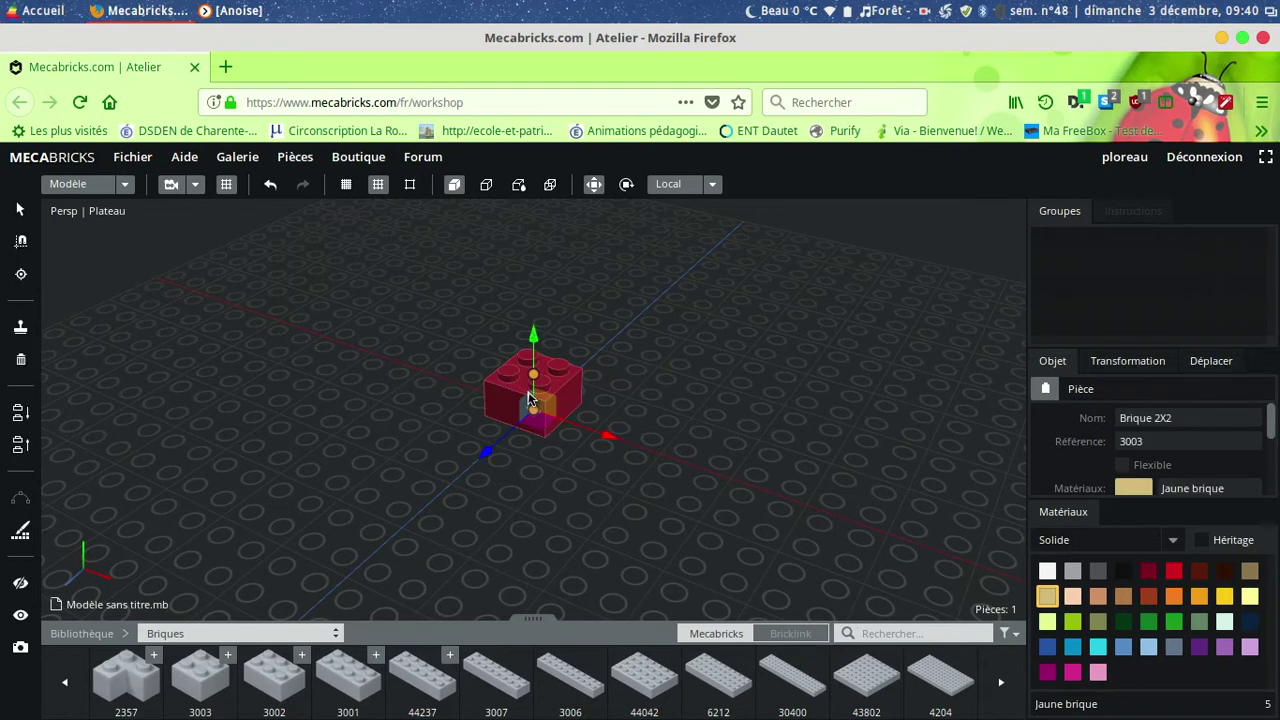
pyautogui.click(1075, 625)
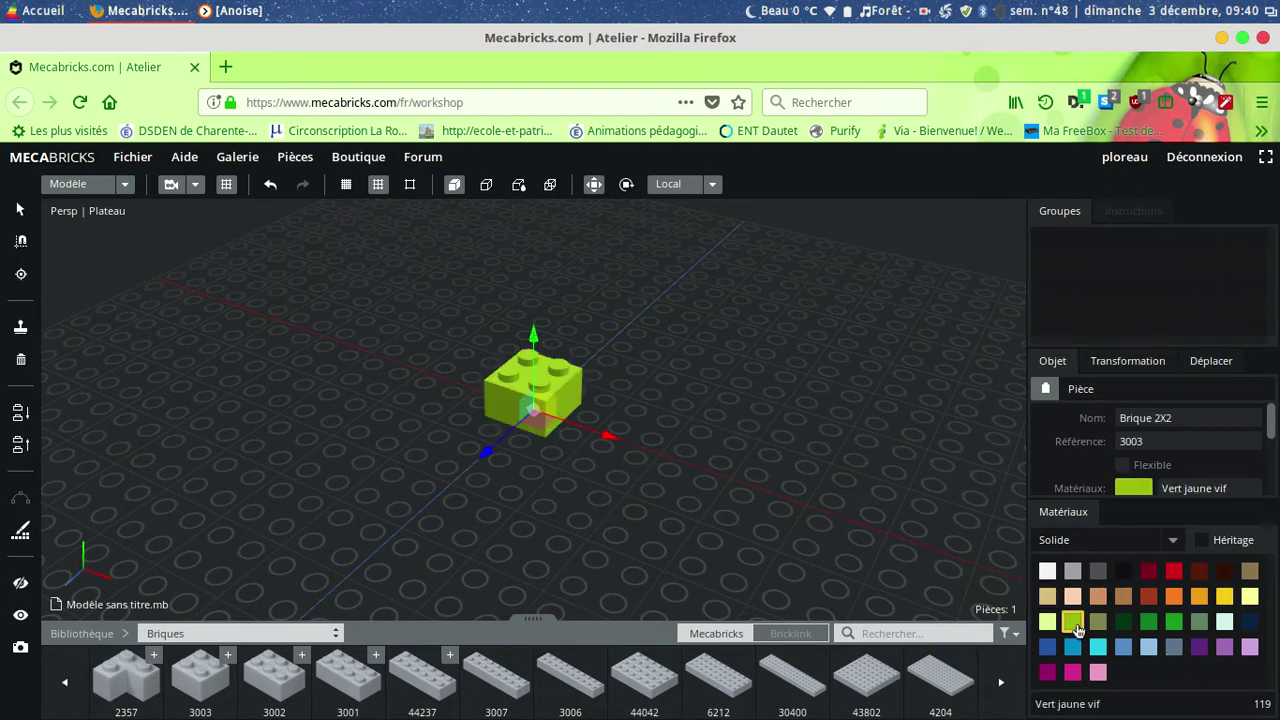
pyautogui.click(765, 450)
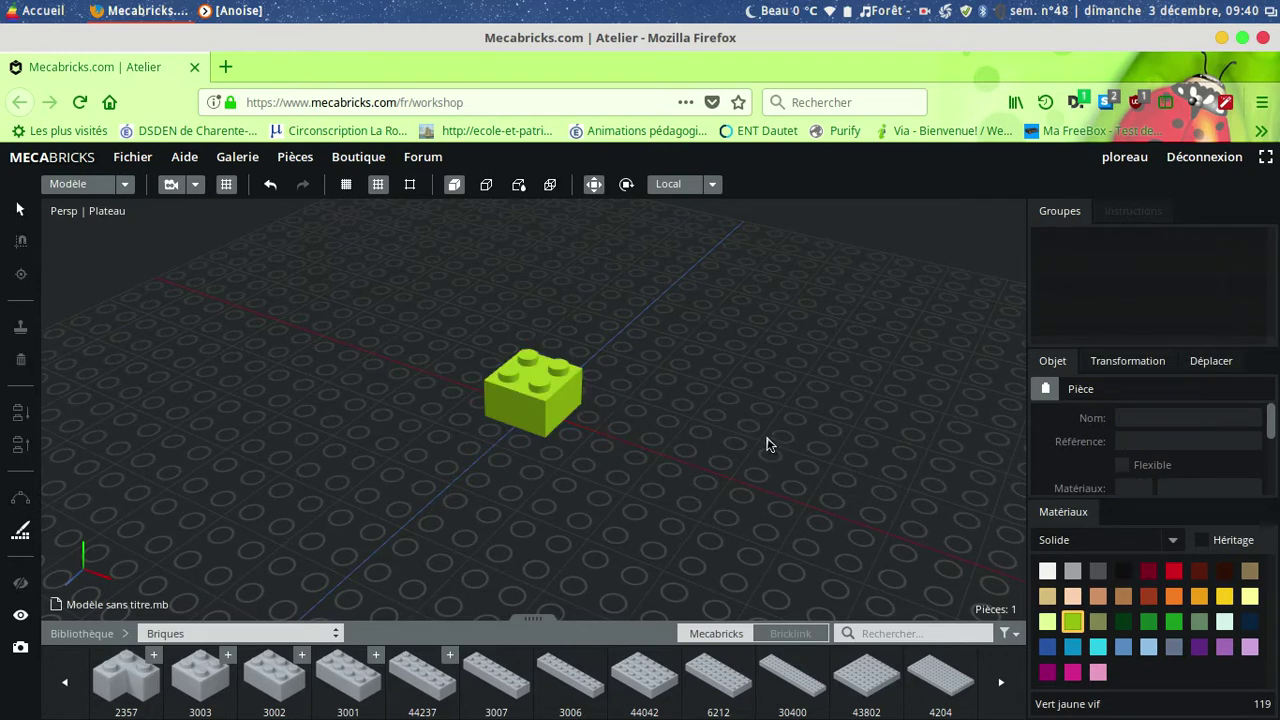
pyautogui.moveTo(777, 423); pyautogui.dragTo(743, 409, button='right')
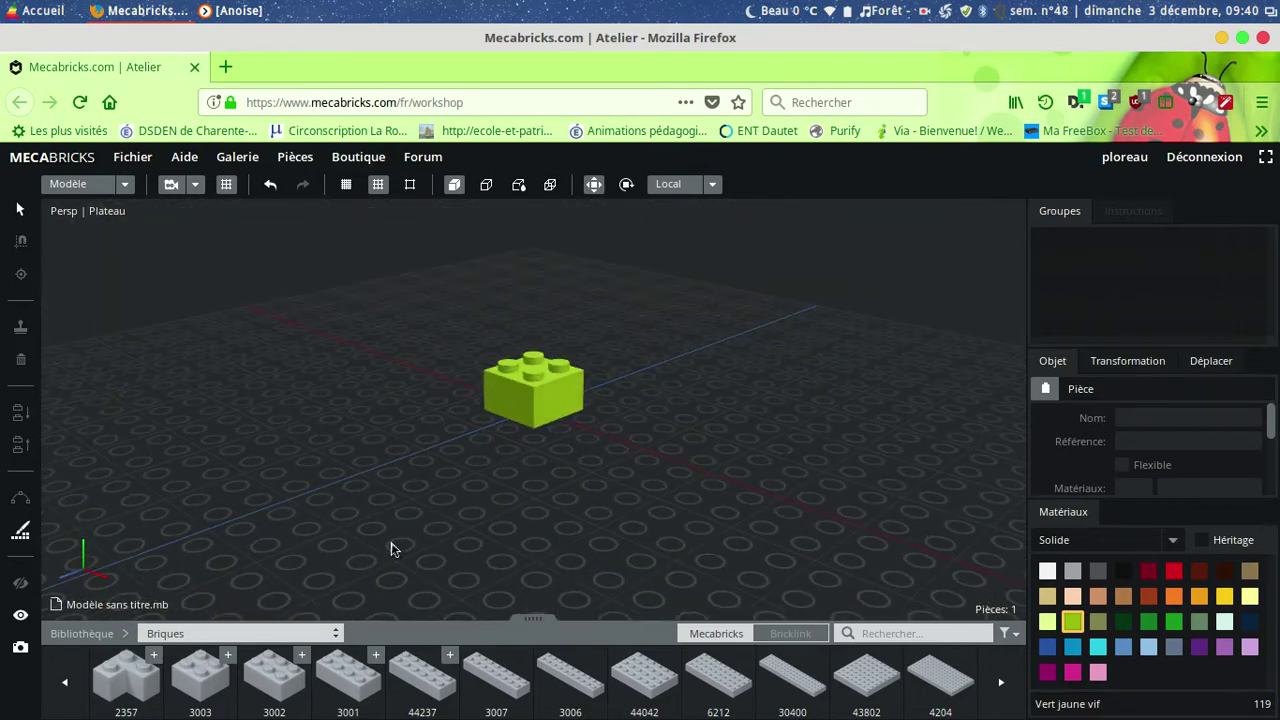
# Clone the green 2X2 brick and move the copy clear of the original.
pyautogui.click(555, 399)
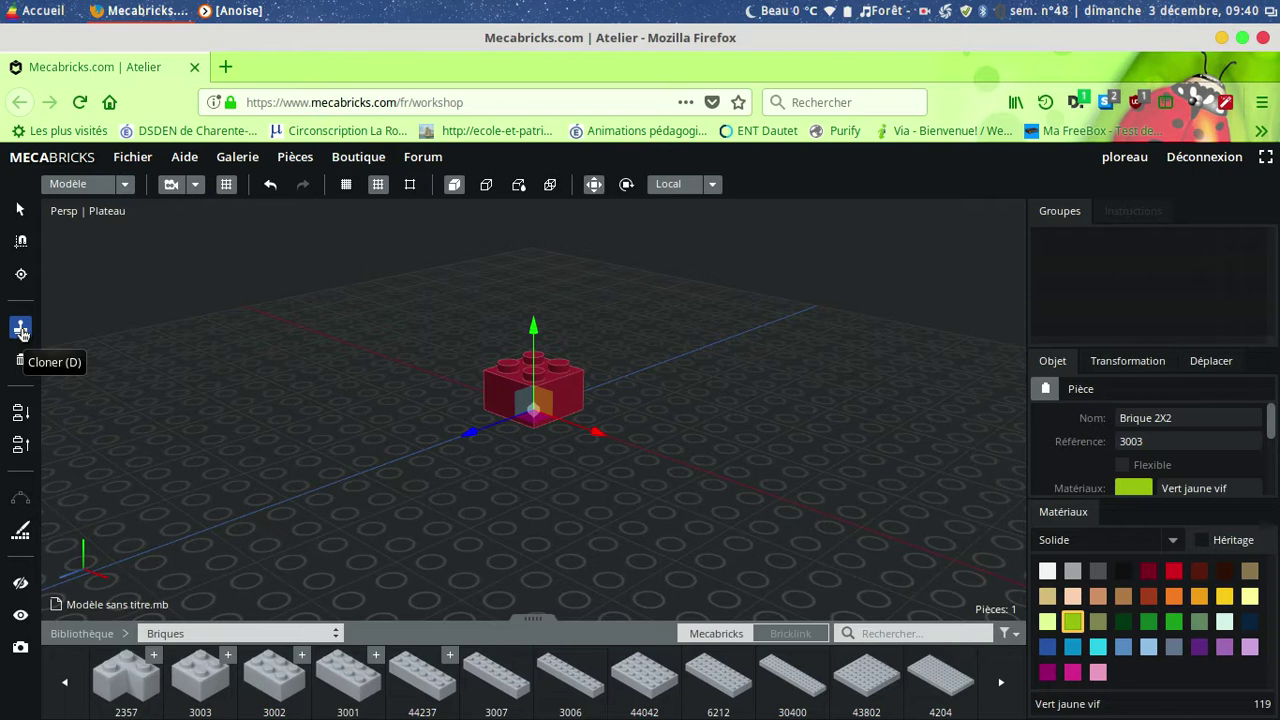
pyautogui.press('d')
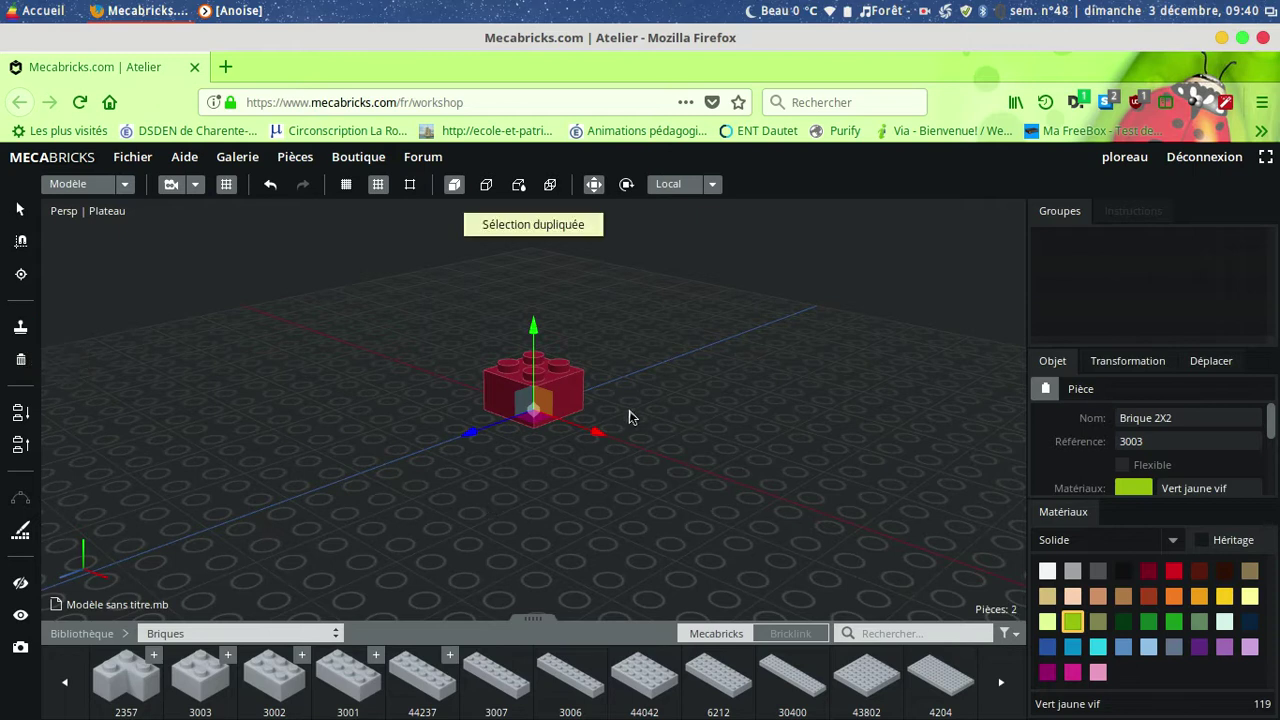
pyautogui.click(535, 415)
pyautogui.moveTo(535, 415); pyautogui.dragTo(420, 457)
pyautogui.moveTo(641, 452); pyautogui.dragTo(568, 428, button='right')
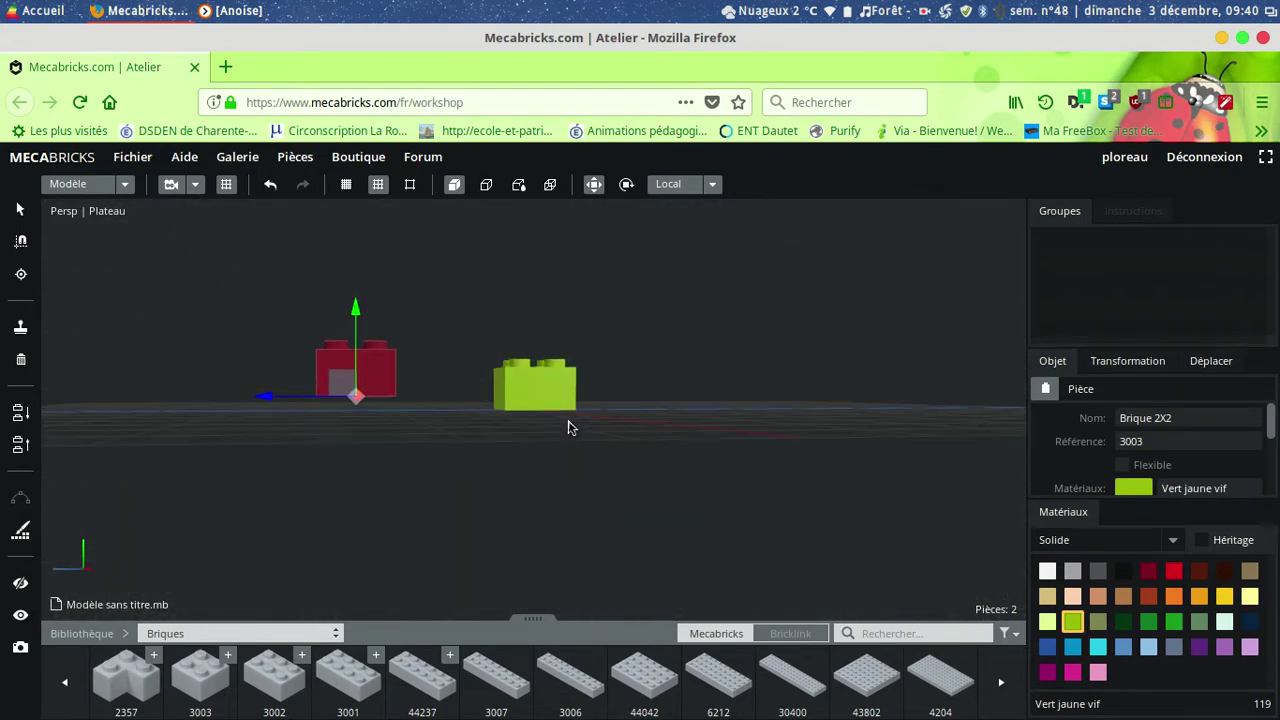
pyautogui.moveTo(358, 400)
pyautogui.mouseDown()
pyautogui.moveTo(355, 389)
pyautogui.moveTo(366, 400)
pyautogui.mouseUp()
pyautogui.moveTo(457, 403); pyautogui.dragTo(626, 440)
# Move the cloned brick on the baseplate so it sits flush against the original, forming a two-brick row.
pyautogui.click(372, 480)
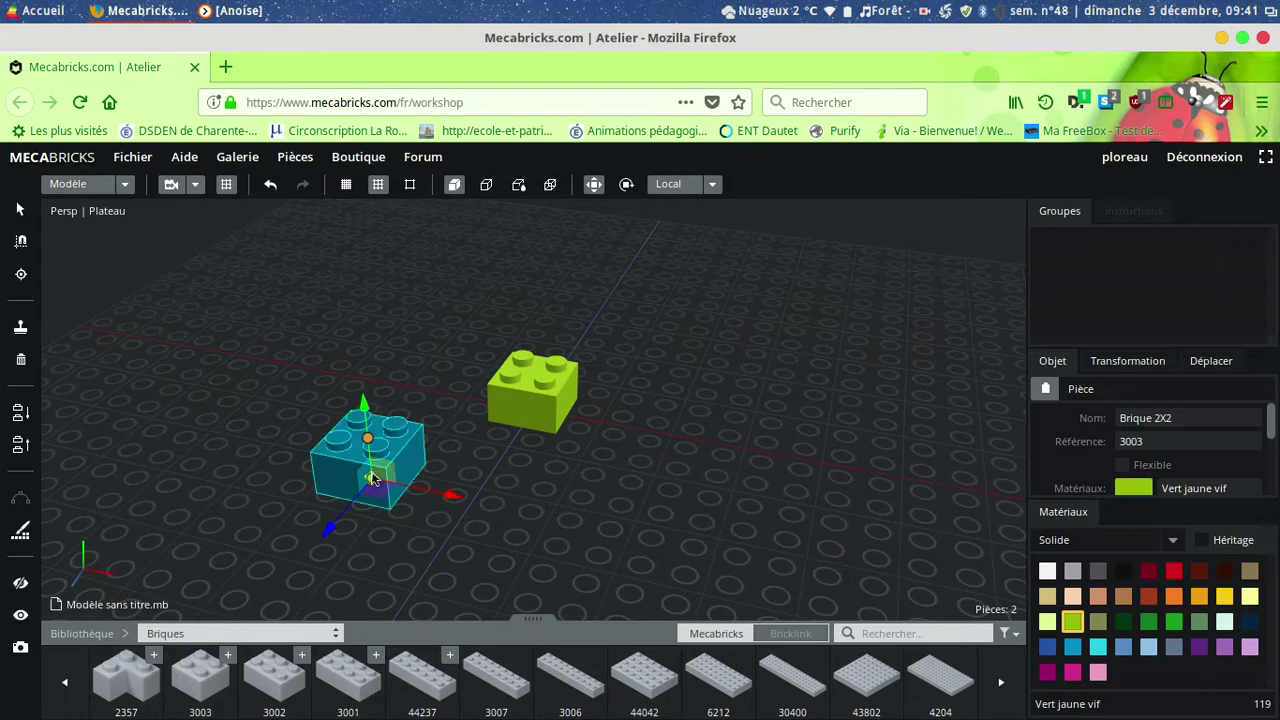
pyautogui.moveTo(372, 480); pyautogui.dragTo(371, 491)
pyautogui.moveTo(577, 472); pyautogui.dragTo(400, 429, button='right')
pyautogui.click(365, 440)
pyautogui.moveTo(365, 440); pyautogui.dragTo(655, 425)
pyautogui.moveTo(816, 408); pyautogui.dragTo(440, 527)
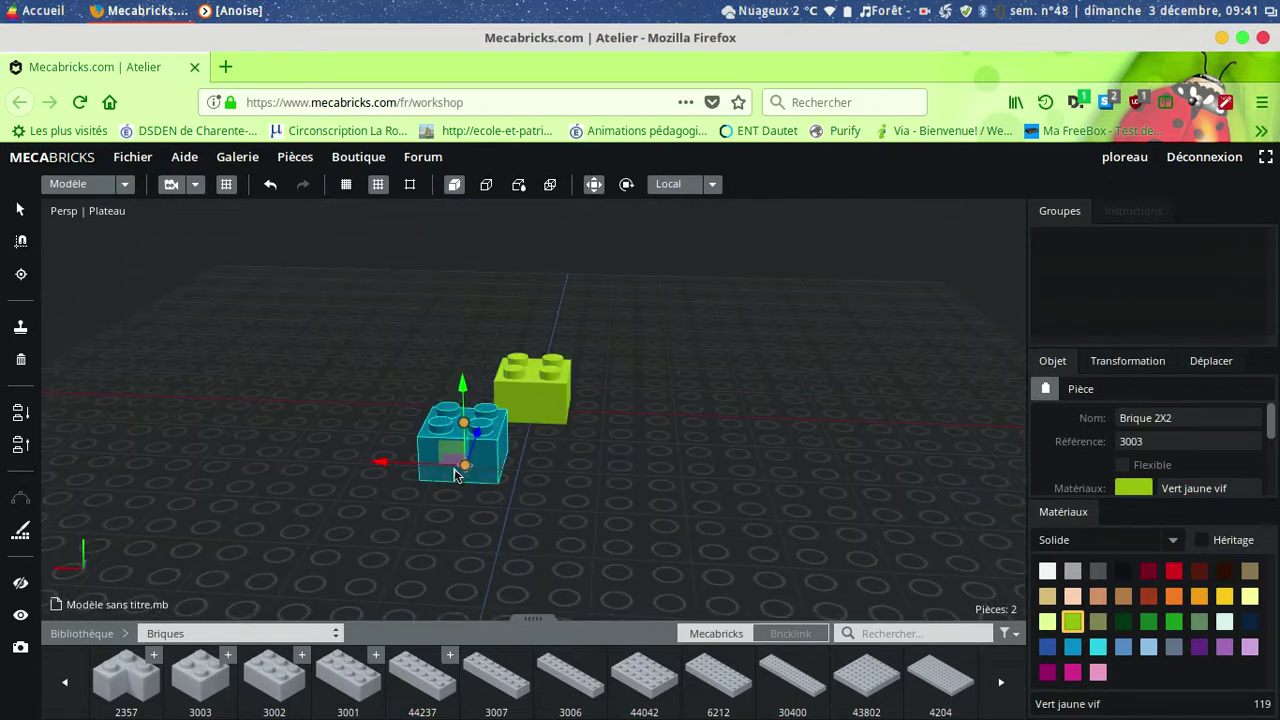
pyautogui.moveTo(463, 463); pyautogui.dragTo(530, 455)
pyautogui.moveTo(657, 480); pyautogui.dragTo(872, 497)
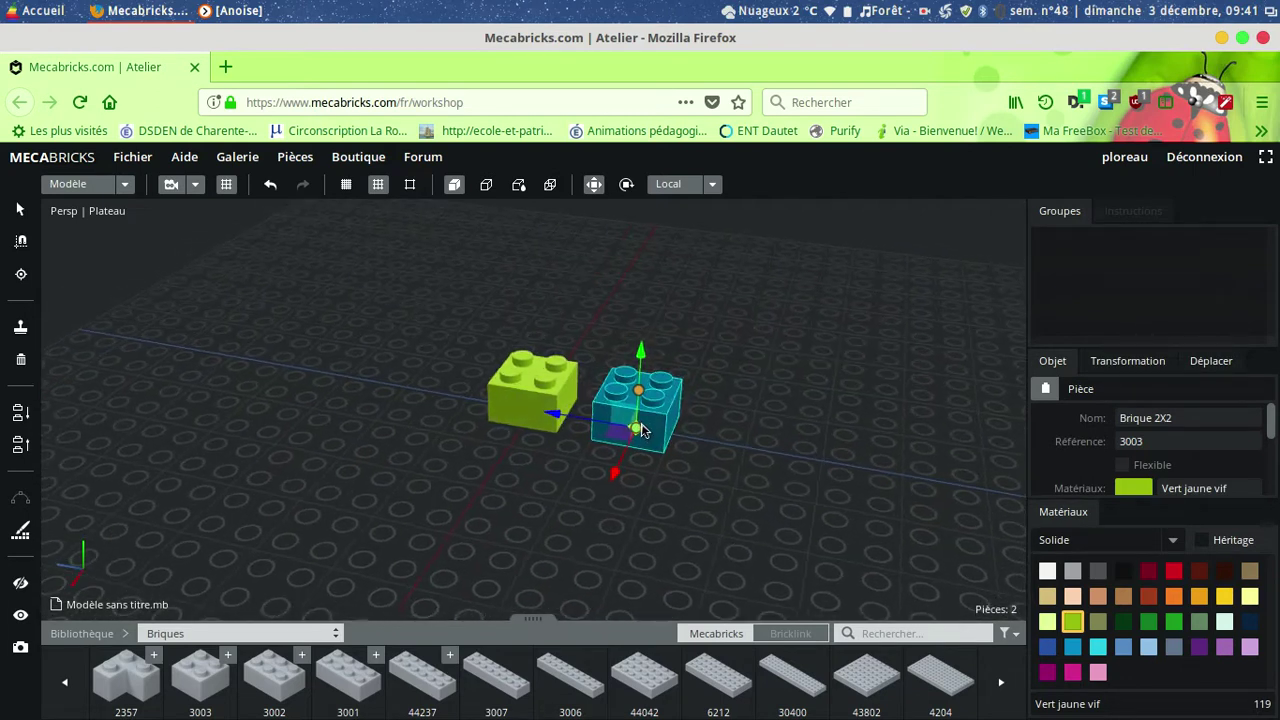
pyautogui.moveTo(565, 428); pyautogui.dragTo(525, 408)
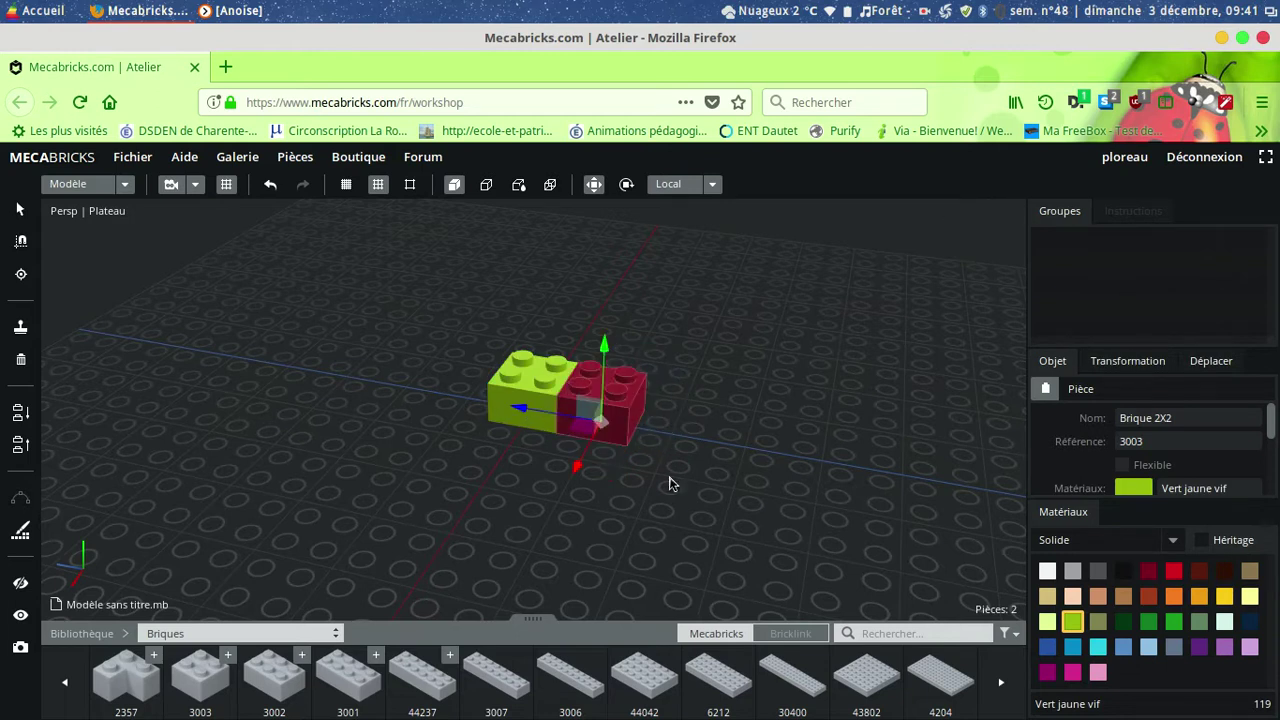
pyautogui.moveTo(693, 483); pyautogui.dragTo(731, 478, button='right')
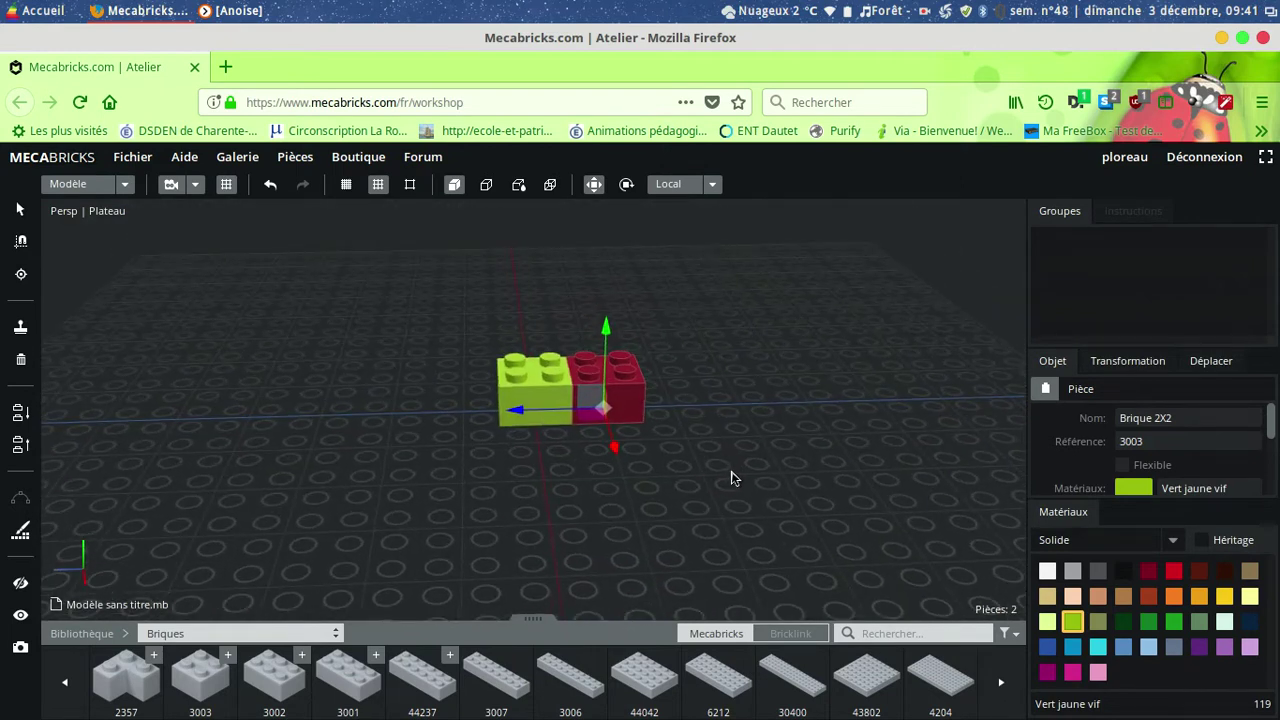
# Clone both bricks together and shift the copies 32 along the z axis to extend the row to four bricks.
pyautogui.click(330, 483)
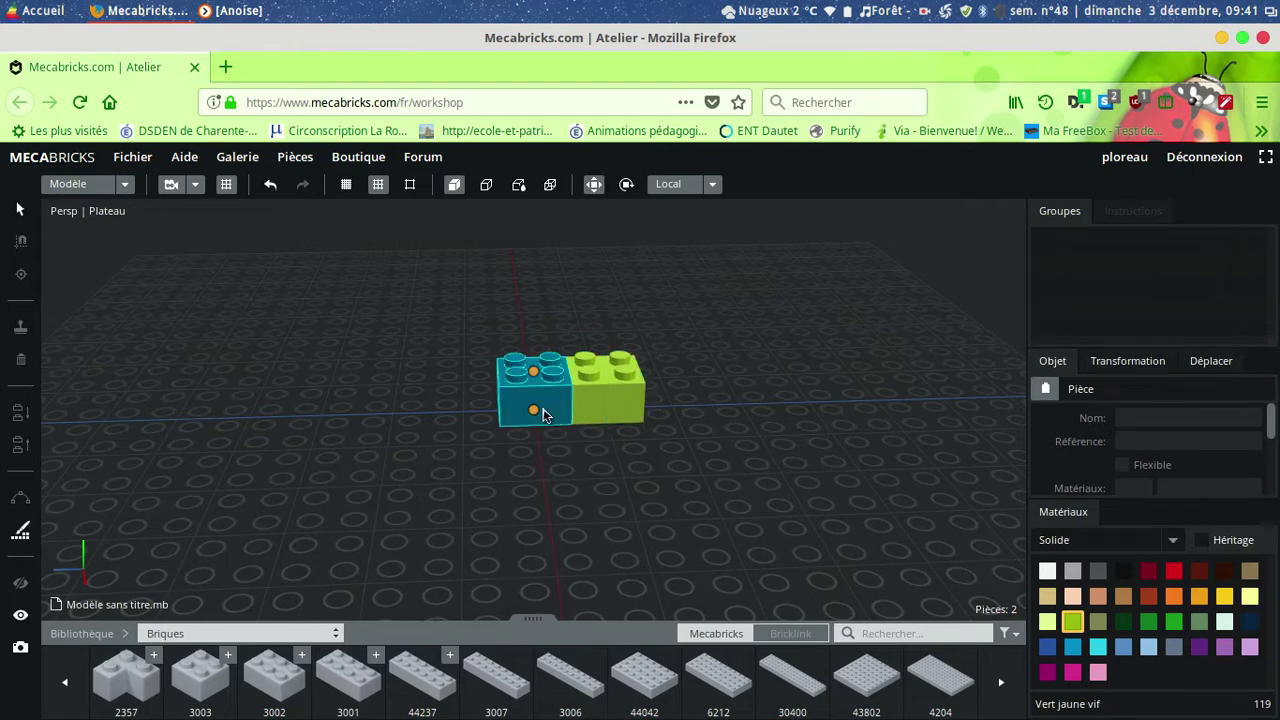
pyautogui.click(545, 416)
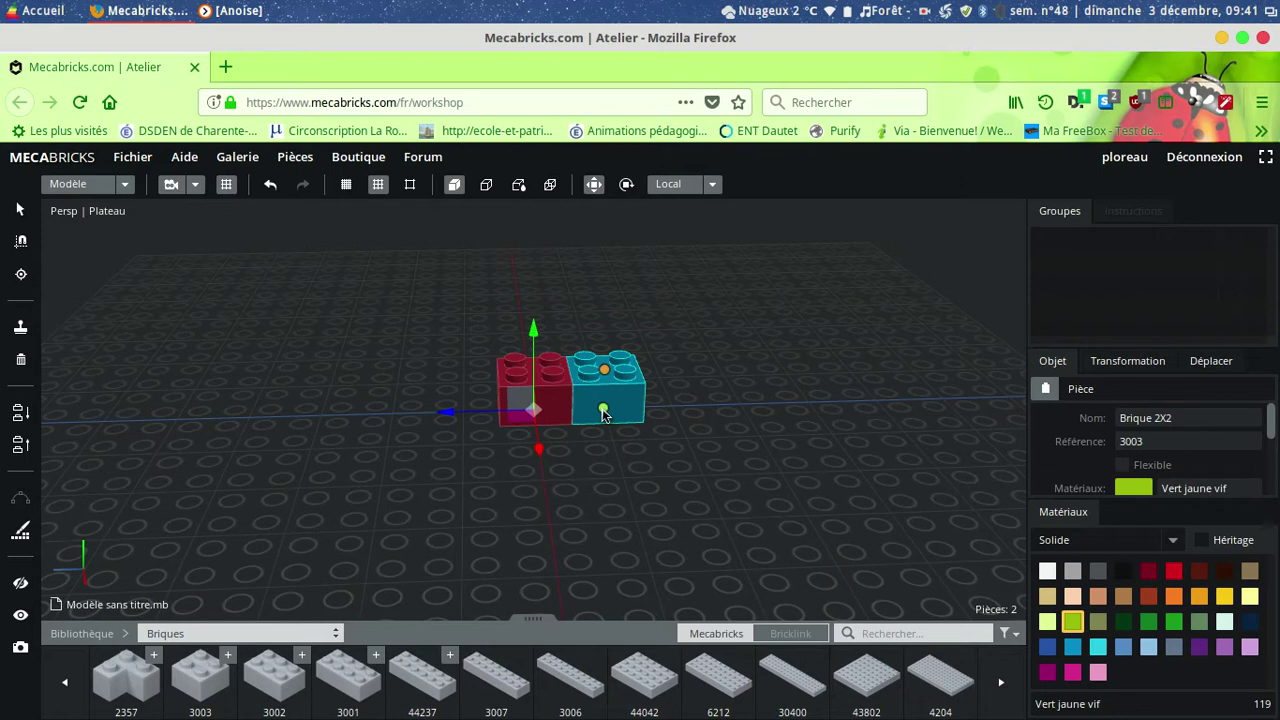
pyautogui.keyDown('shift'); pyautogui.click(603, 413); pyautogui.keyUp('shift')
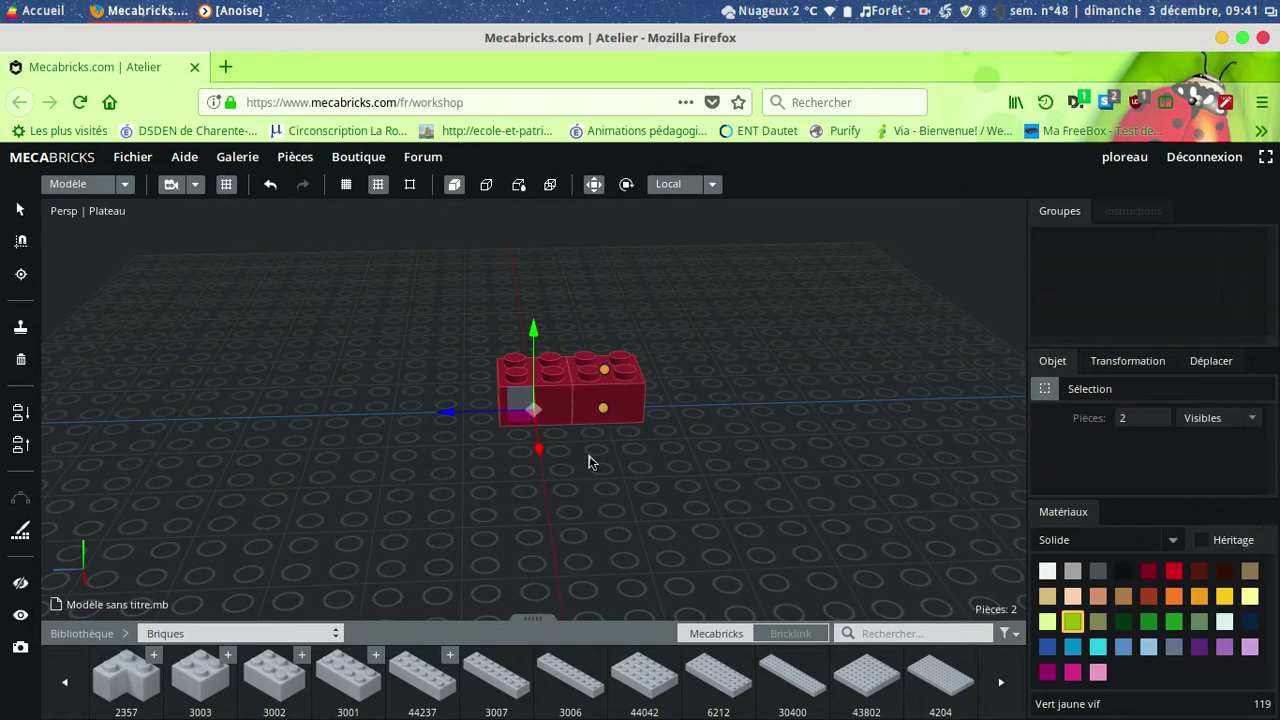
pyautogui.click(20, 327)
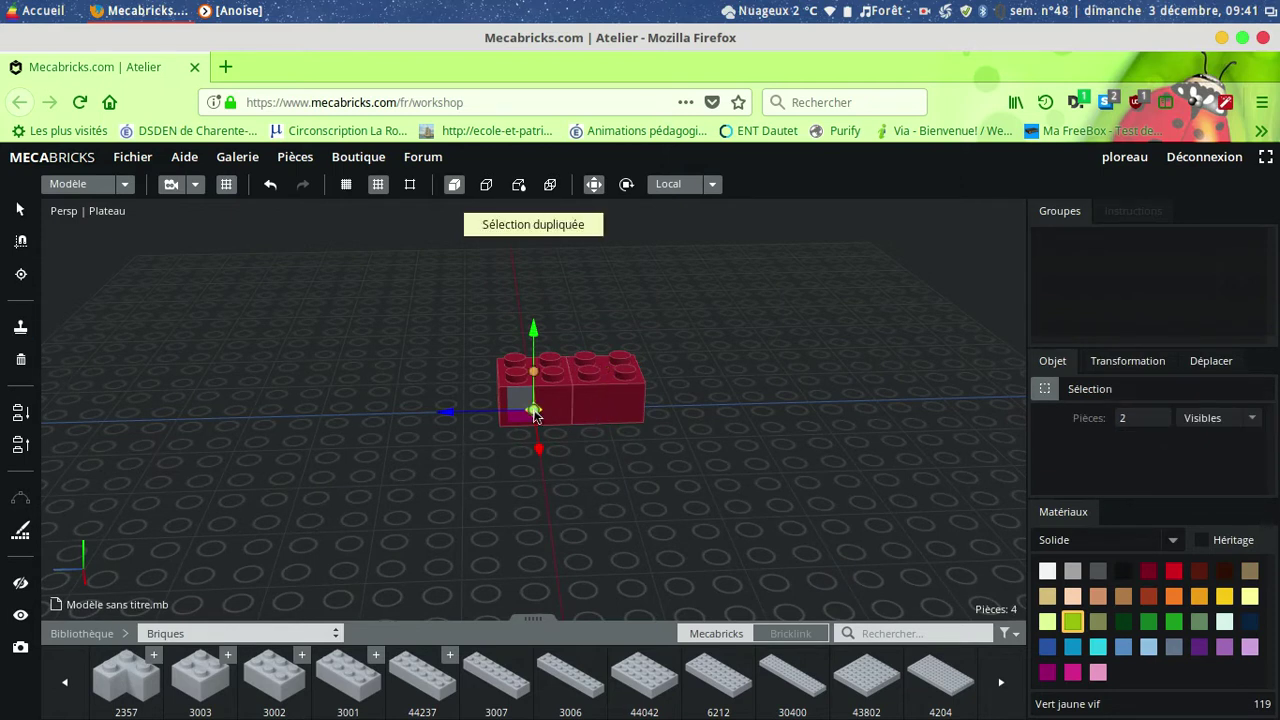
pyautogui.moveTo(533, 416); pyautogui.dragTo(391, 414)
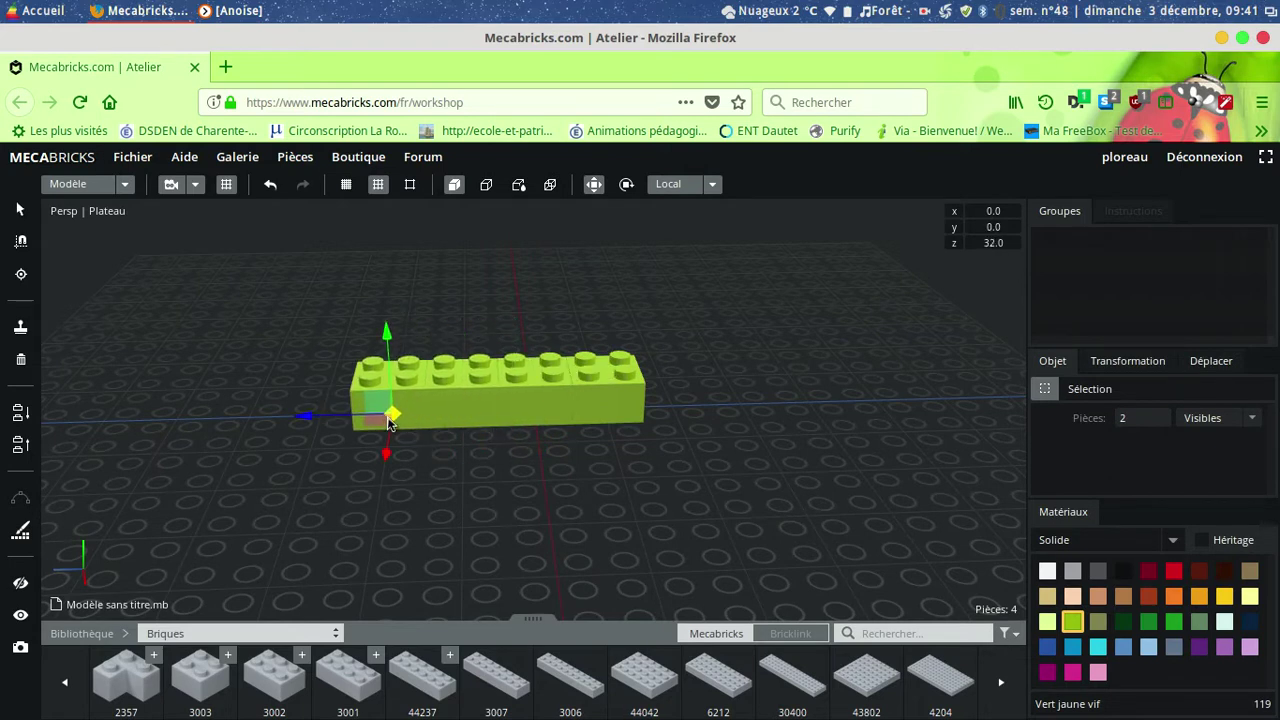
pyautogui.click(470, 496)
# Clone the whole row of four bricks and place the copy flush in front of it along the x axis.
pyautogui.moveTo(430, 507); pyautogui.dragTo(483, 517, button='right')
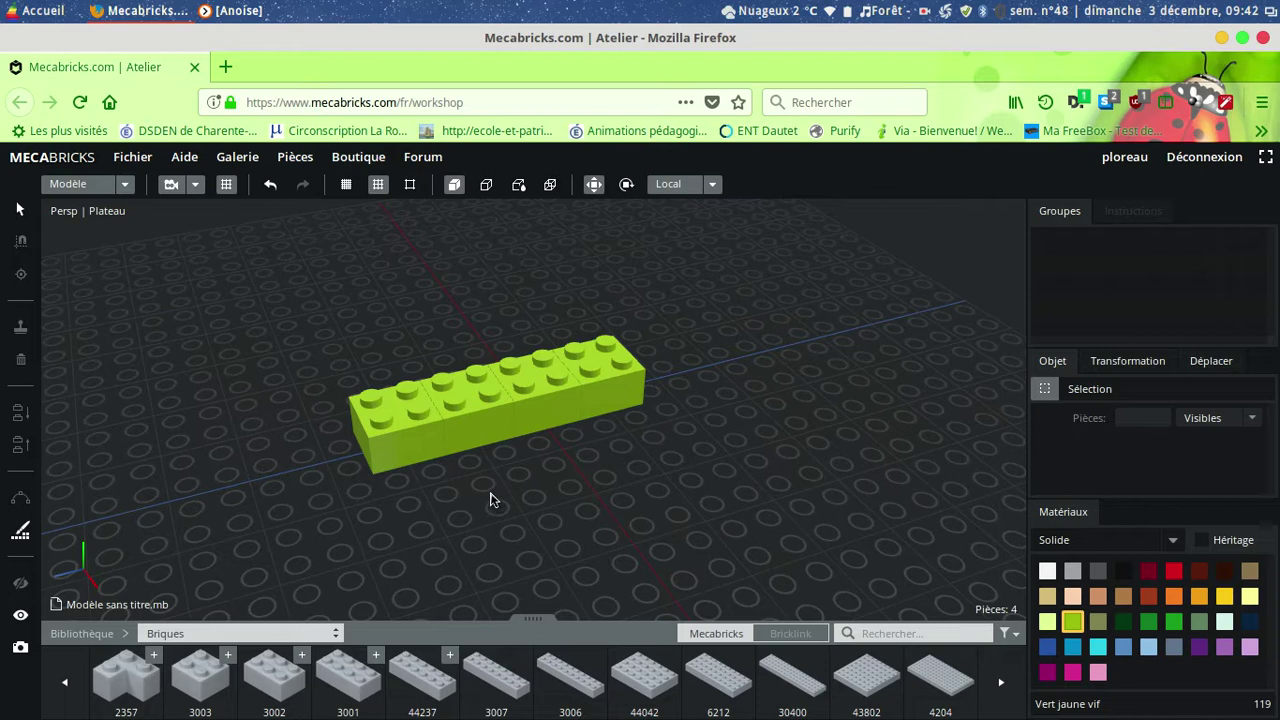
pyautogui.click(405, 451)
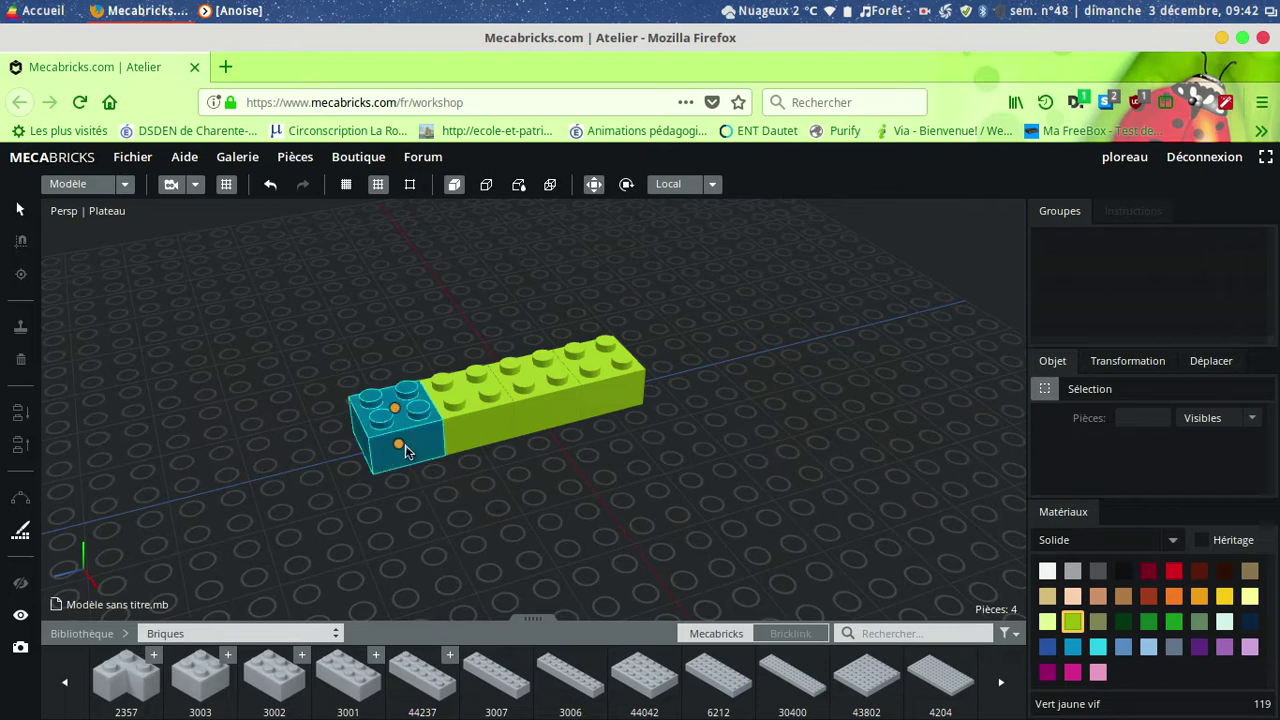
pyautogui.click(405, 451)
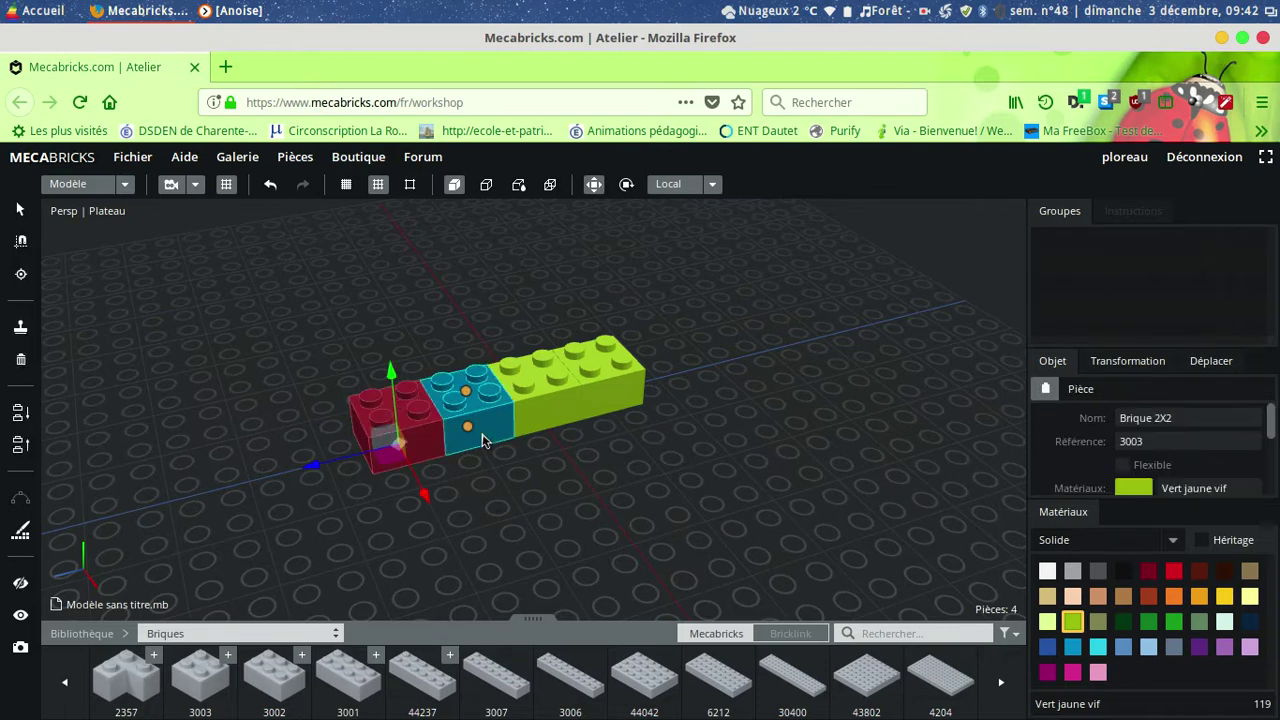
pyautogui.keyDown('shift'); pyautogui.click(470, 425); pyautogui.keyUp('shift')
pyautogui.keyDown('shift'); pyautogui.click(550, 420); pyautogui.keyUp('shift')
pyautogui.keyDown('shift'); pyautogui.click(585, 410); pyautogui.keyUp('shift')
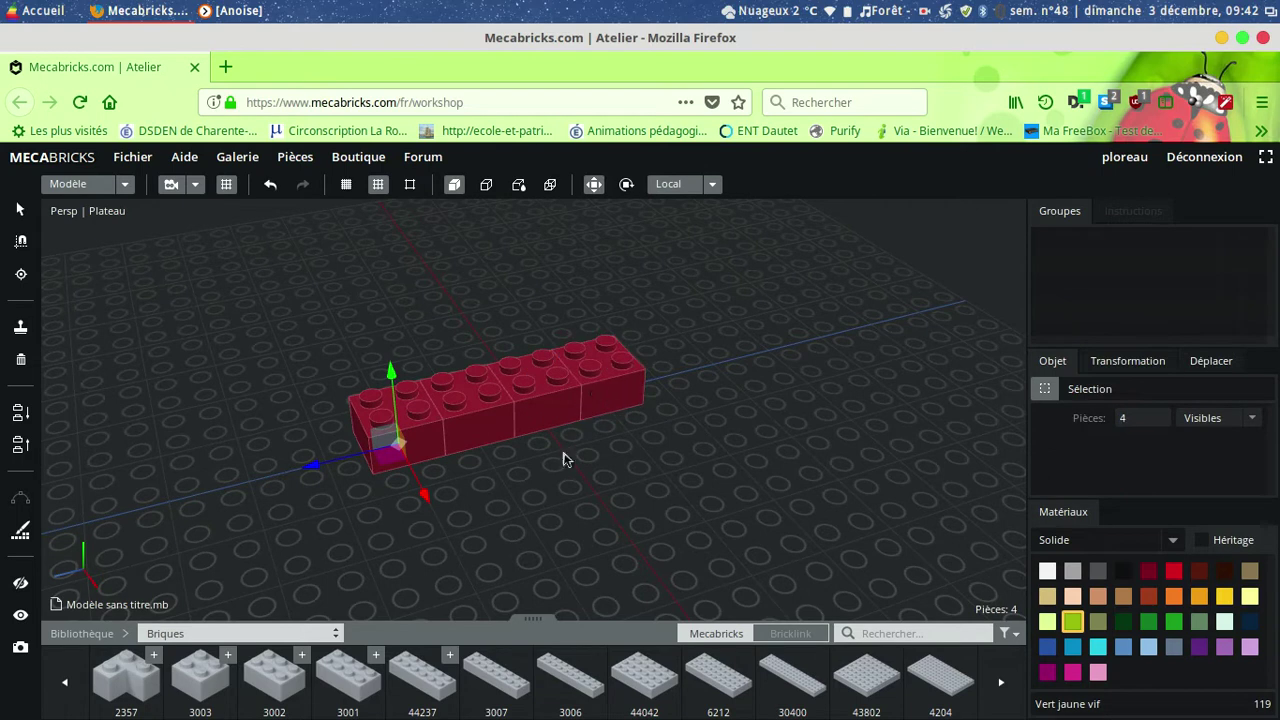
pyautogui.click(21, 328)
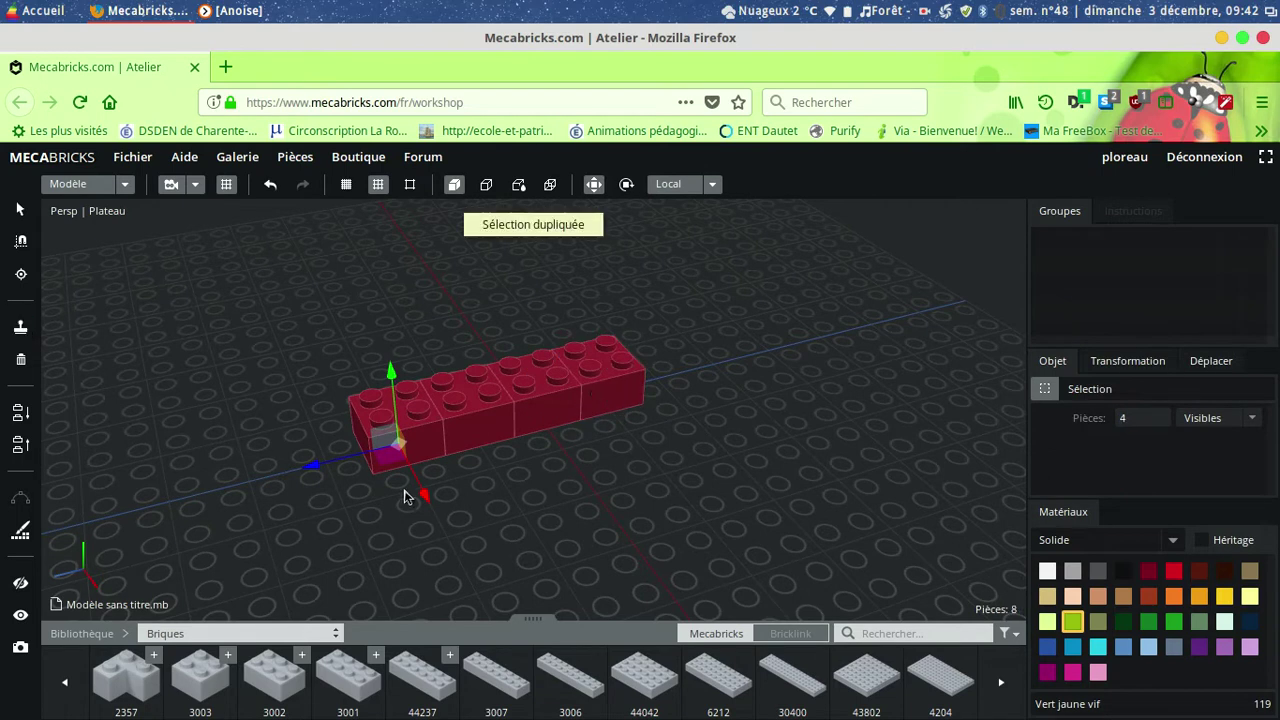
pyautogui.moveTo(424, 494); pyautogui.dragTo(448, 545)
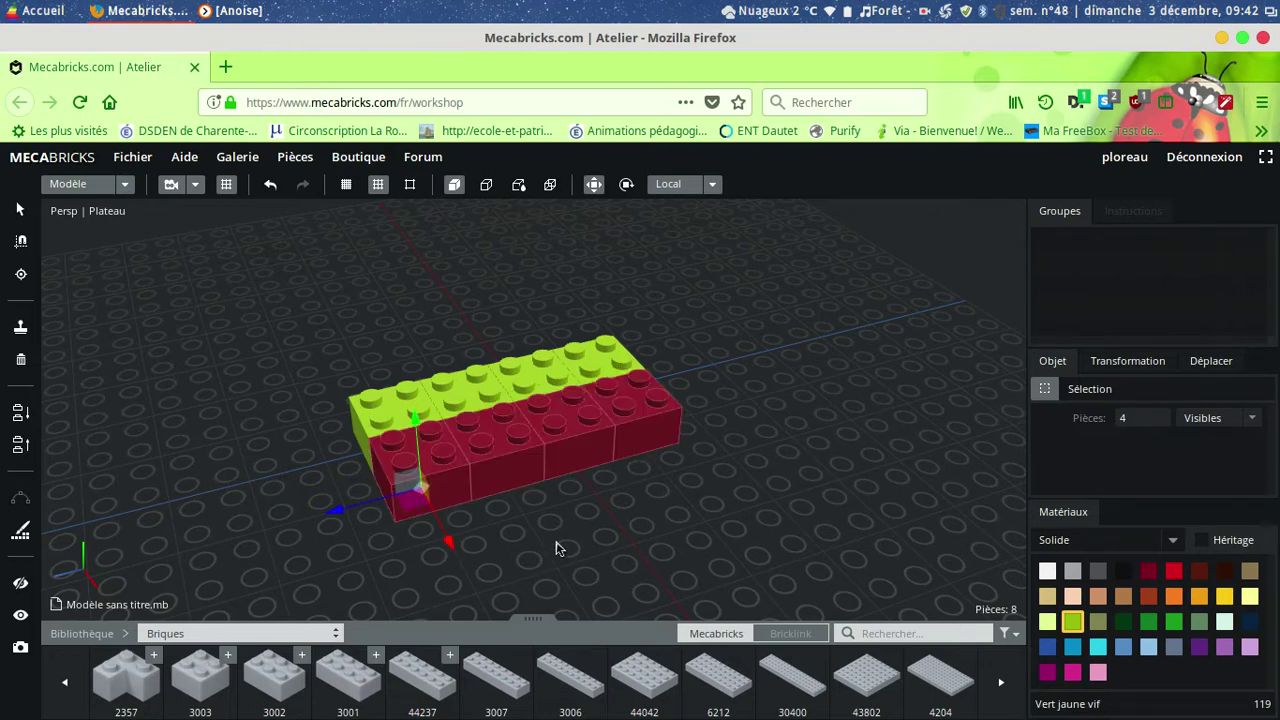
pyautogui.click(558, 547)
# Clone the four bricks of the back row and stack the copy on top of them as a second level.
pyautogui.moveTo(565, 547); pyautogui.dragTo(505, 425, button='right')
pyautogui.click(392, 423)
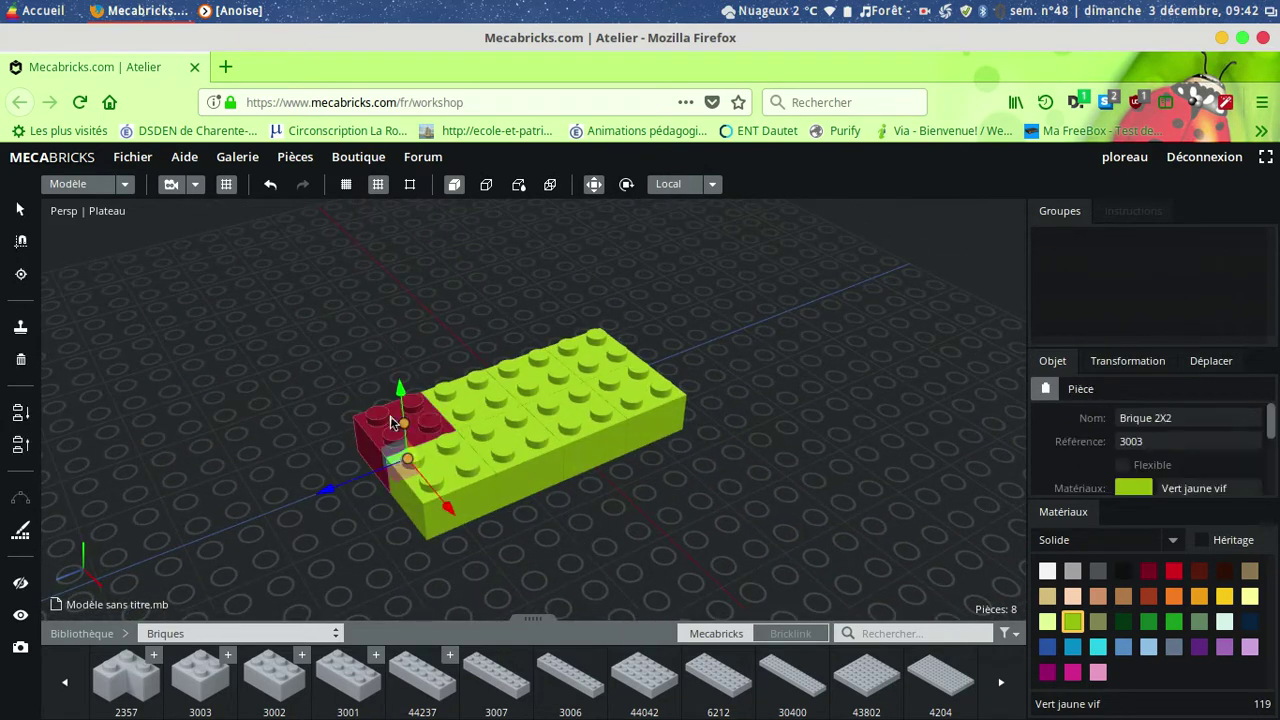
pyautogui.keyDown('shift'); pyautogui.click(524, 376); pyautogui.keyUp('shift')
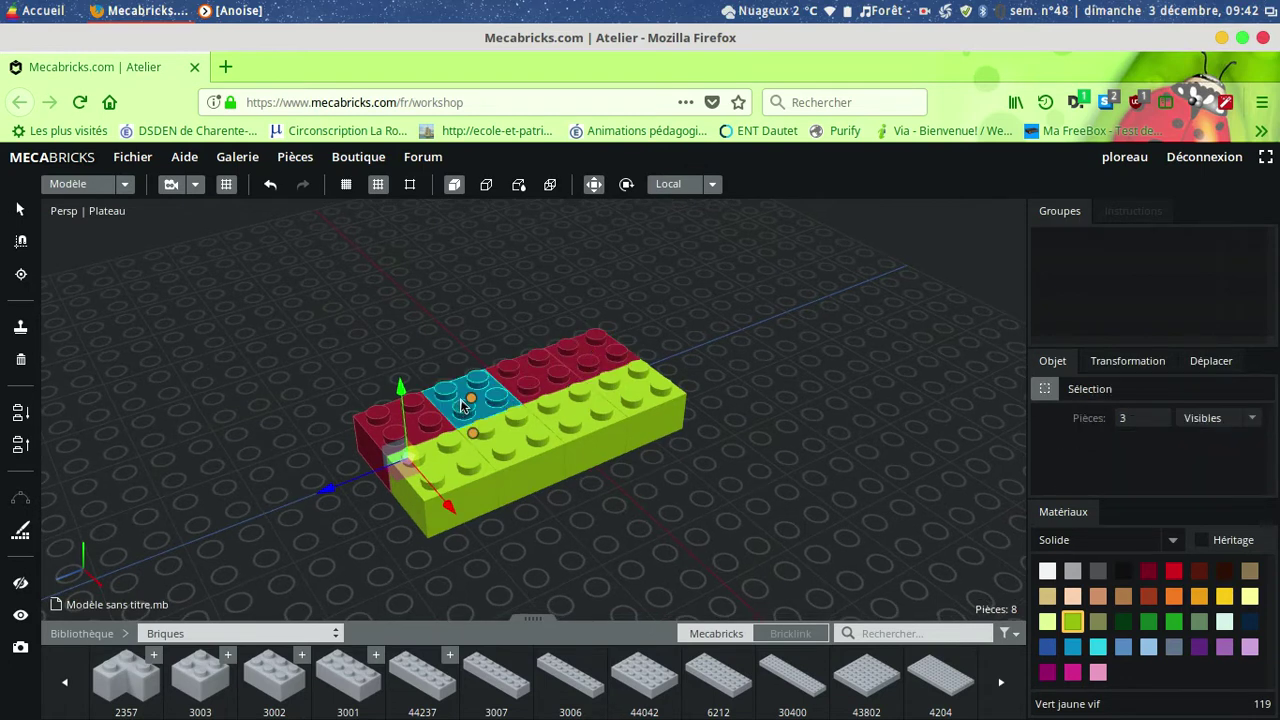
pyautogui.keyDown('shift'); pyautogui.click(453, 405); pyautogui.keyUp('shift')
pyautogui.click(21, 328)
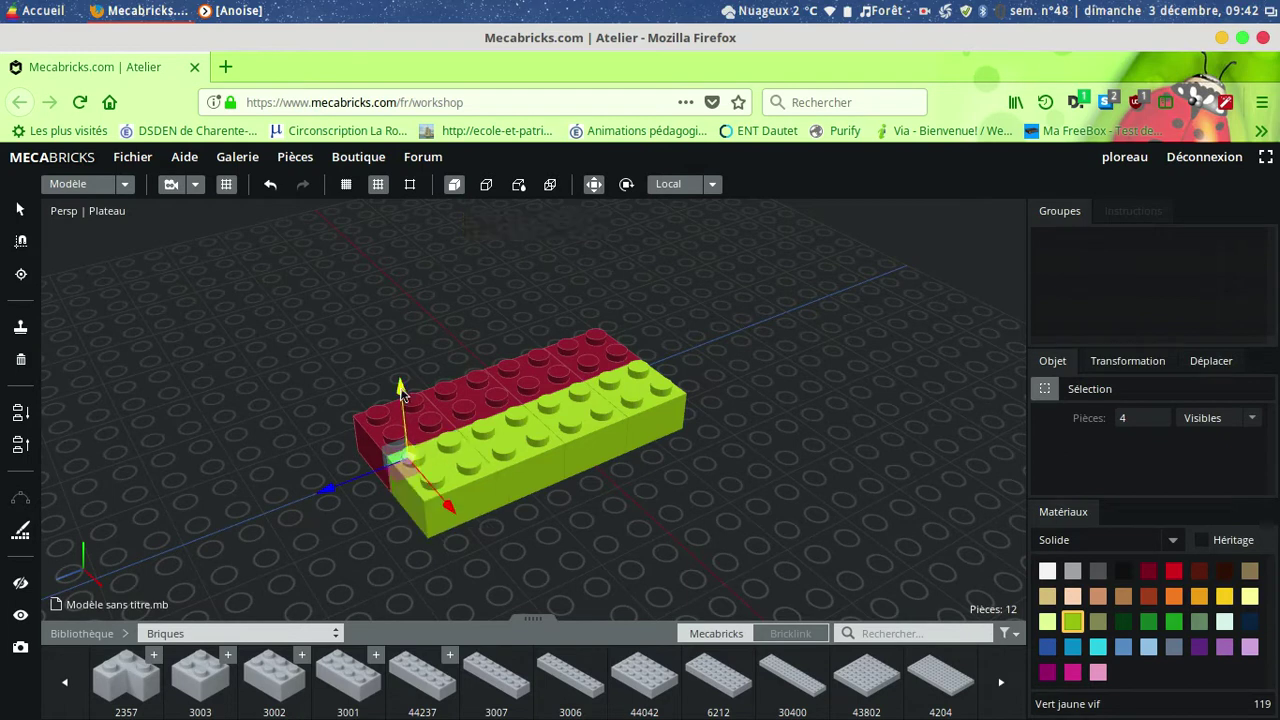
pyautogui.moveTo(400, 392); pyautogui.dragTo(400, 430)
# Clone the second-level row of four bricks and raise the copy one brick height to form a third level.
pyautogui.moveTo(491, 523)
pyautogui.mouseDown(button='right')
pyautogui.moveTo(508, 534)
pyautogui.moveTo(620, 483)
pyautogui.moveTo(574, 477)
pyautogui.moveTo(557, 525)
pyautogui.moveTo(503, 517)
pyautogui.moveTo(489, 500)
pyautogui.moveTo(463, 506)
pyautogui.moveTo(475, 513)
pyautogui.mouseUp(button='right')
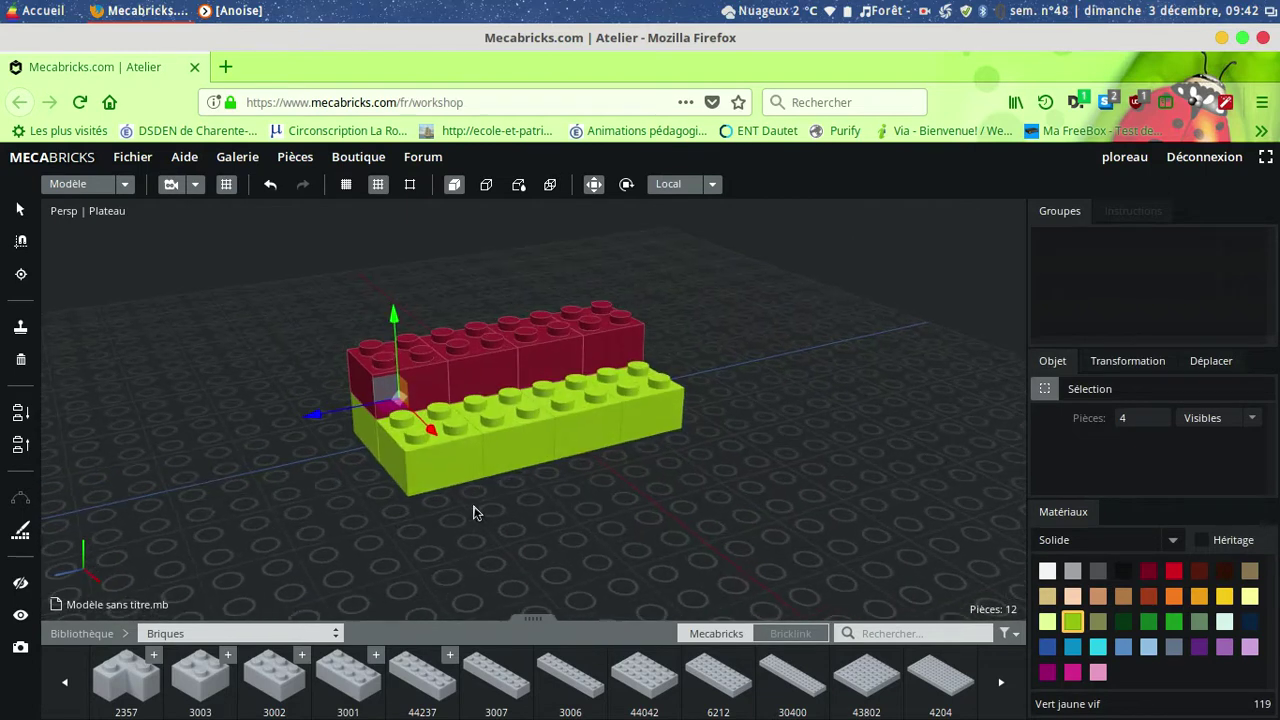
pyautogui.click(20, 327)
pyautogui.moveTo(394, 316); pyautogui.dragTo(390, 276)
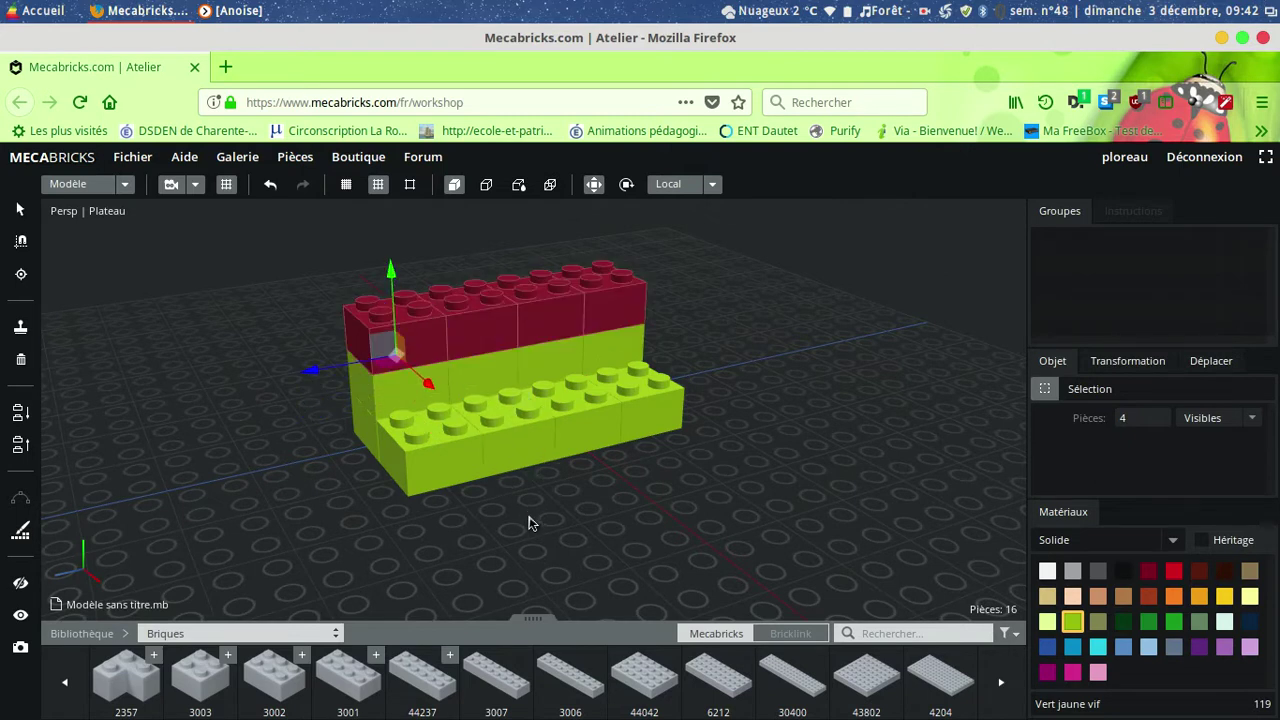
# Clone the third-level row of four bricks and raise the copy one brick height to form a fourth level.
pyautogui.moveTo(530, 522); pyautogui.dragTo(320, 473, button='right')
pyautogui.click(20, 327)
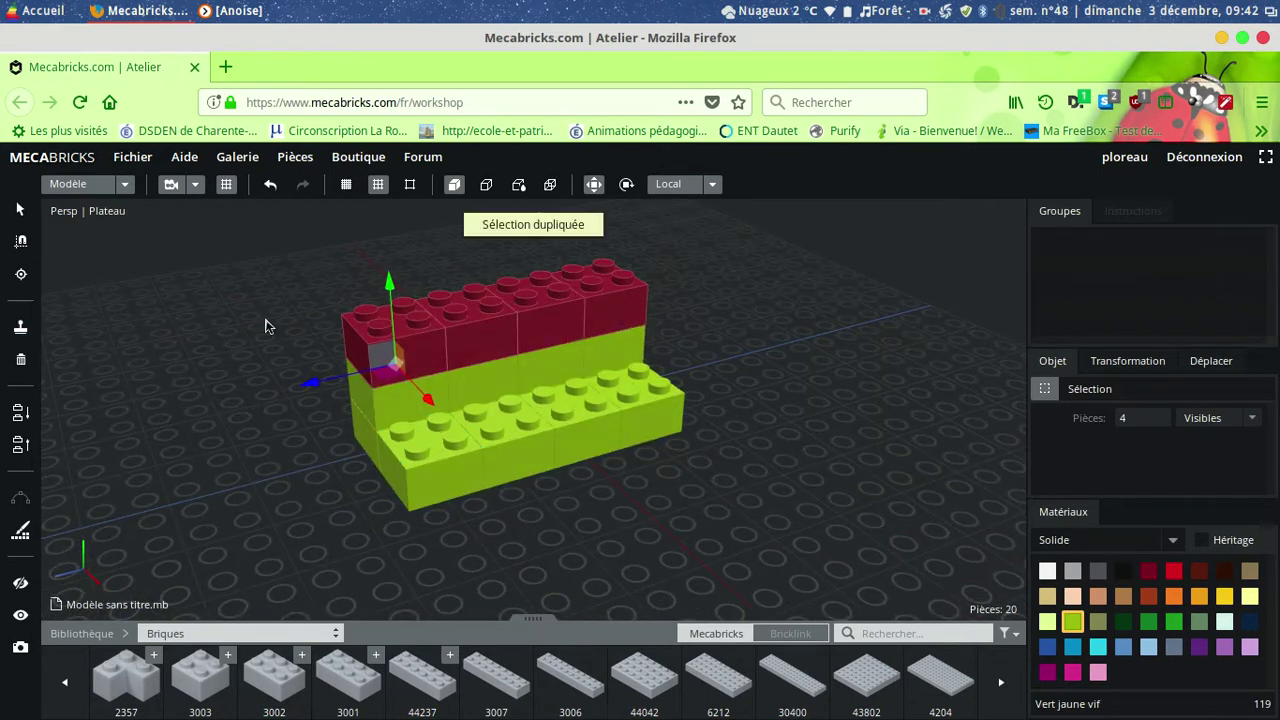
pyautogui.moveTo(390, 289); pyautogui.dragTo(392, 246)
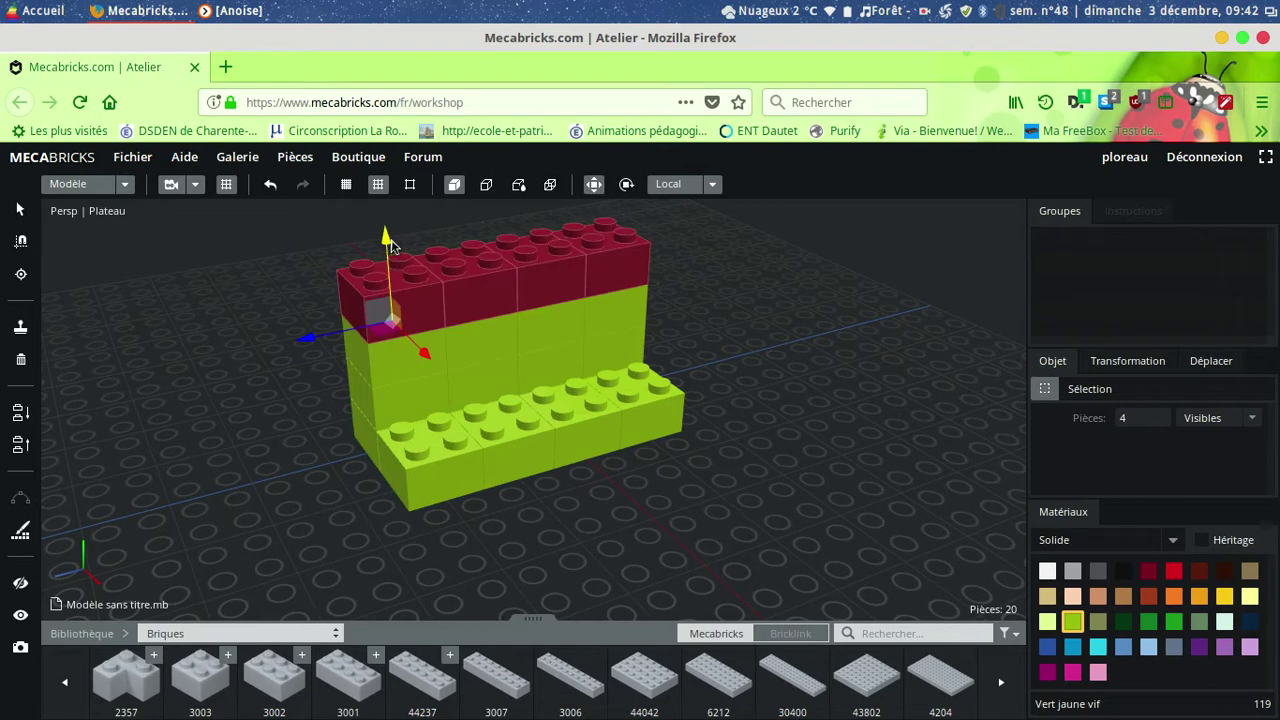
pyautogui.click(546, 502)
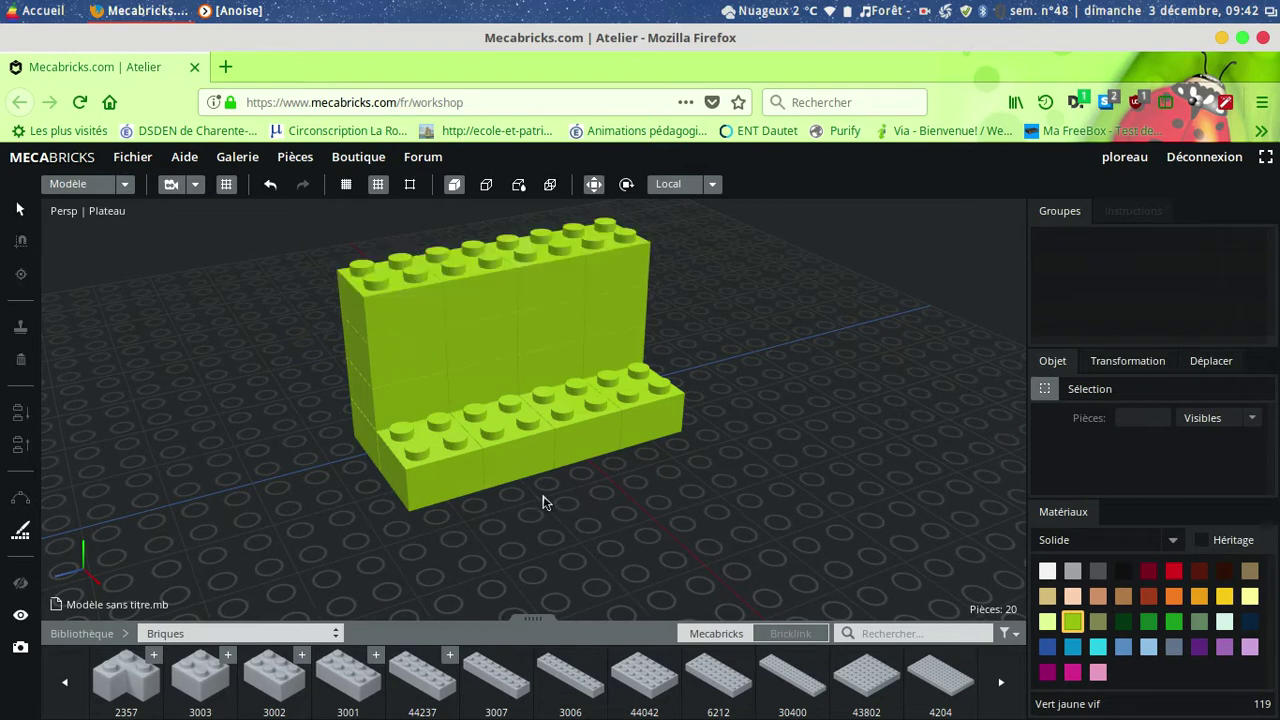
# Clone the second- and third-level bricks in the wall's second column and move the copies forward along the x axis onto the front row.
pyautogui.click(484, 338)
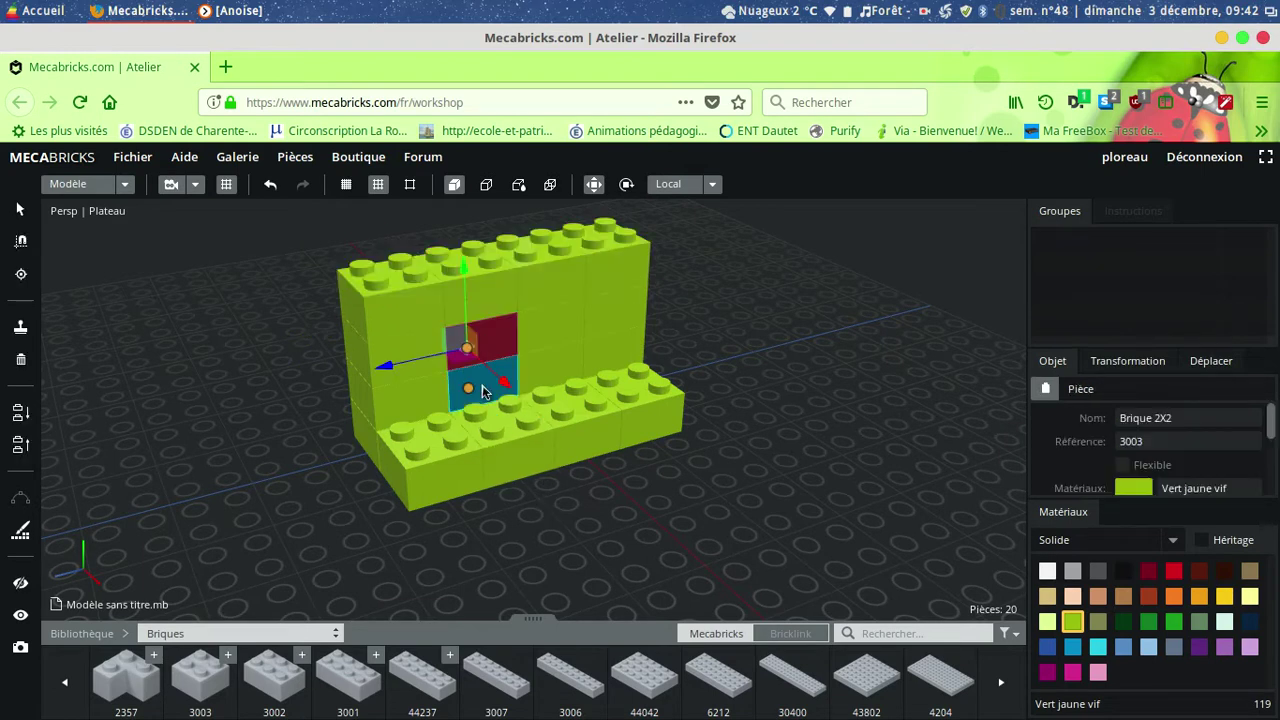
pyautogui.keyDown('shift'); pyautogui.click(483, 390); pyautogui.keyUp('shift')
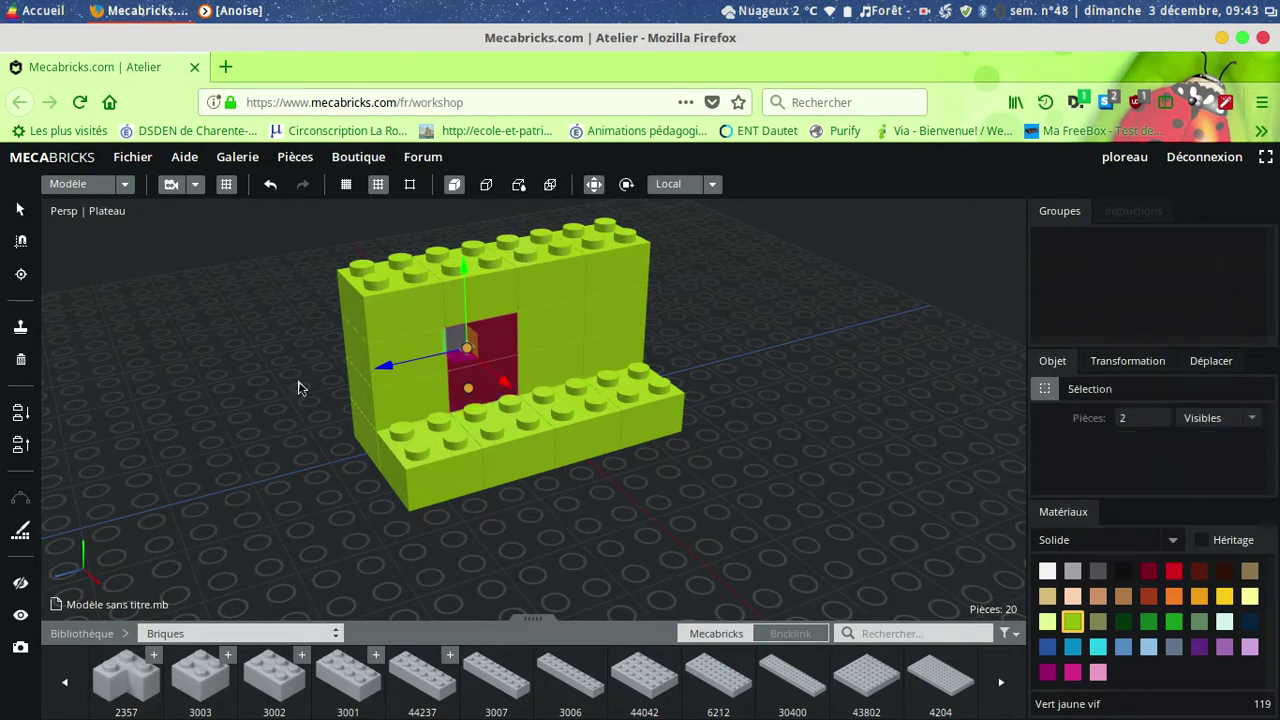
pyautogui.click(20, 328)
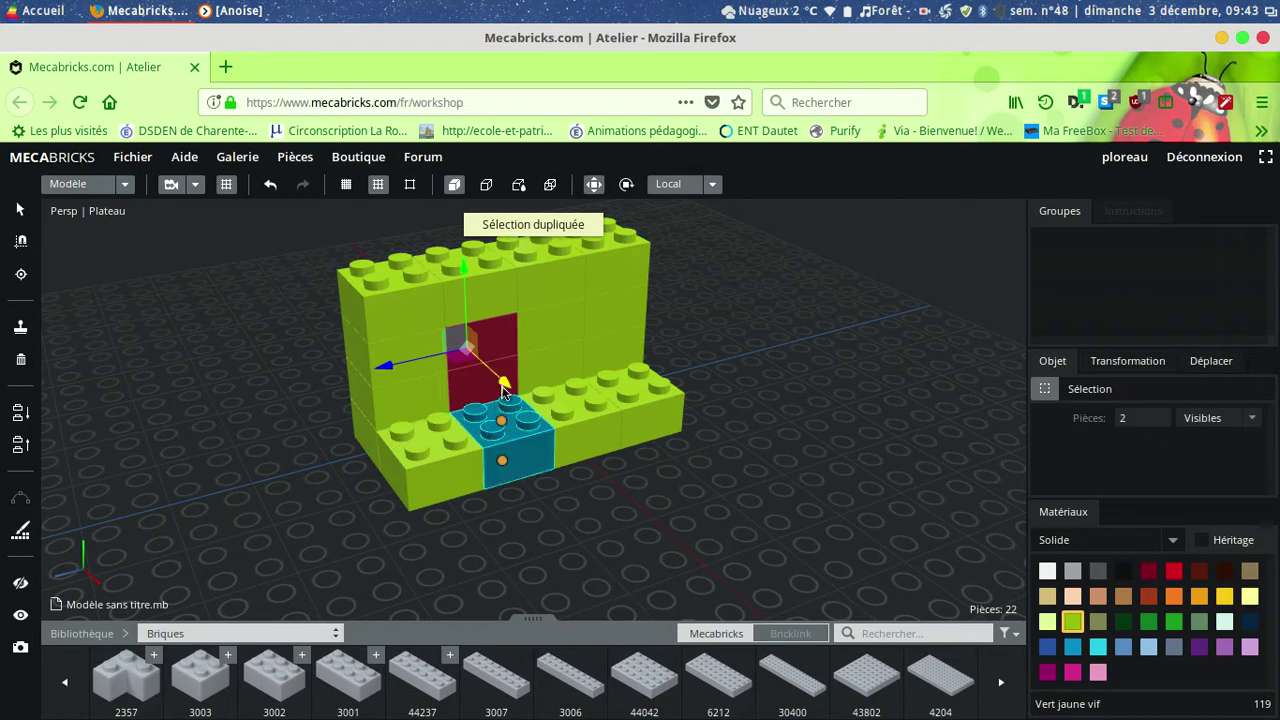
pyautogui.moveTo(506, 390); pyautogui.dragTo(527, 425)
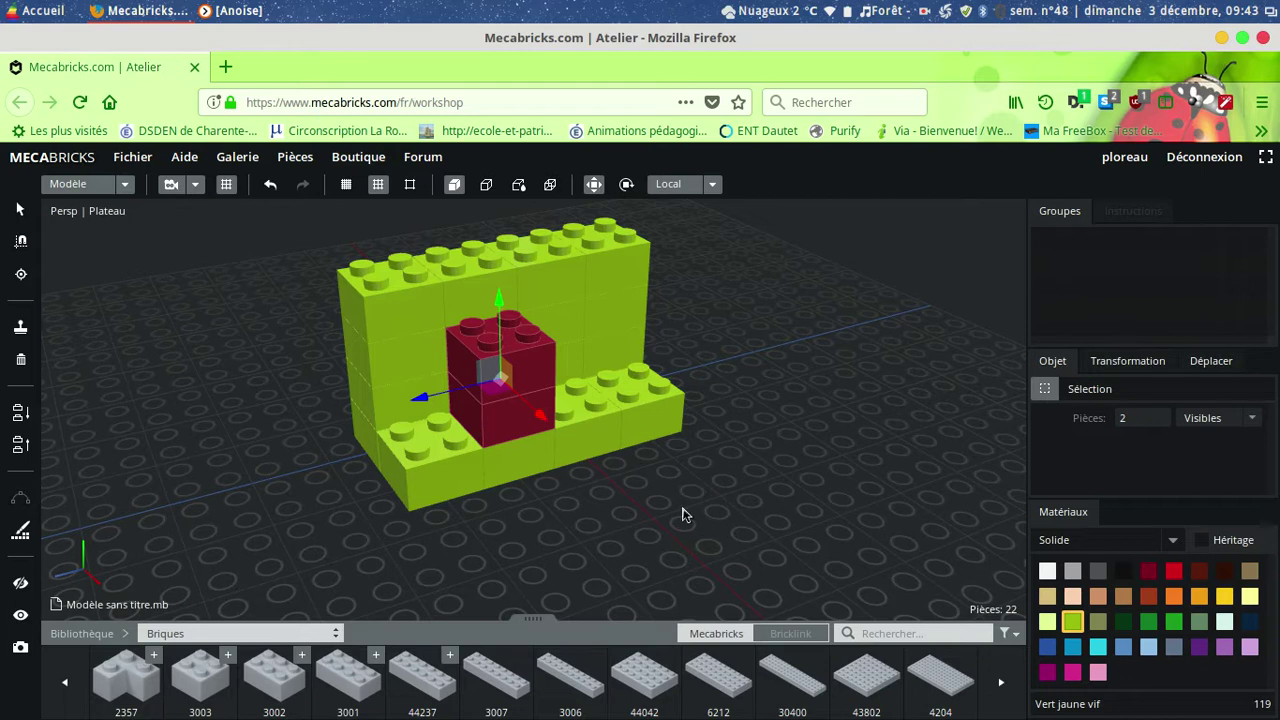
# Clone the stacked pair on the front row and shift the copy one brick along the z axis, onto the third column.
pyautogui.moveTo(736, 486); pyautogui.dragTo(640, 465, button='right')
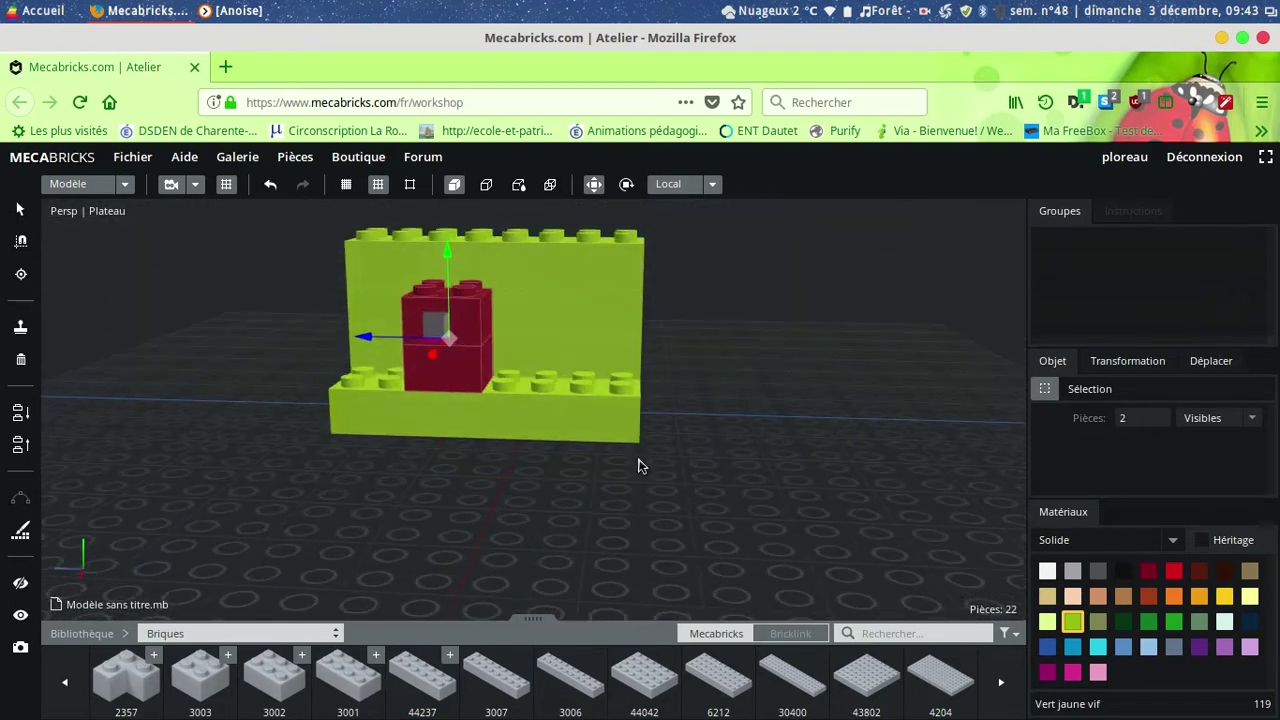
pyautogui.click(22, 331)
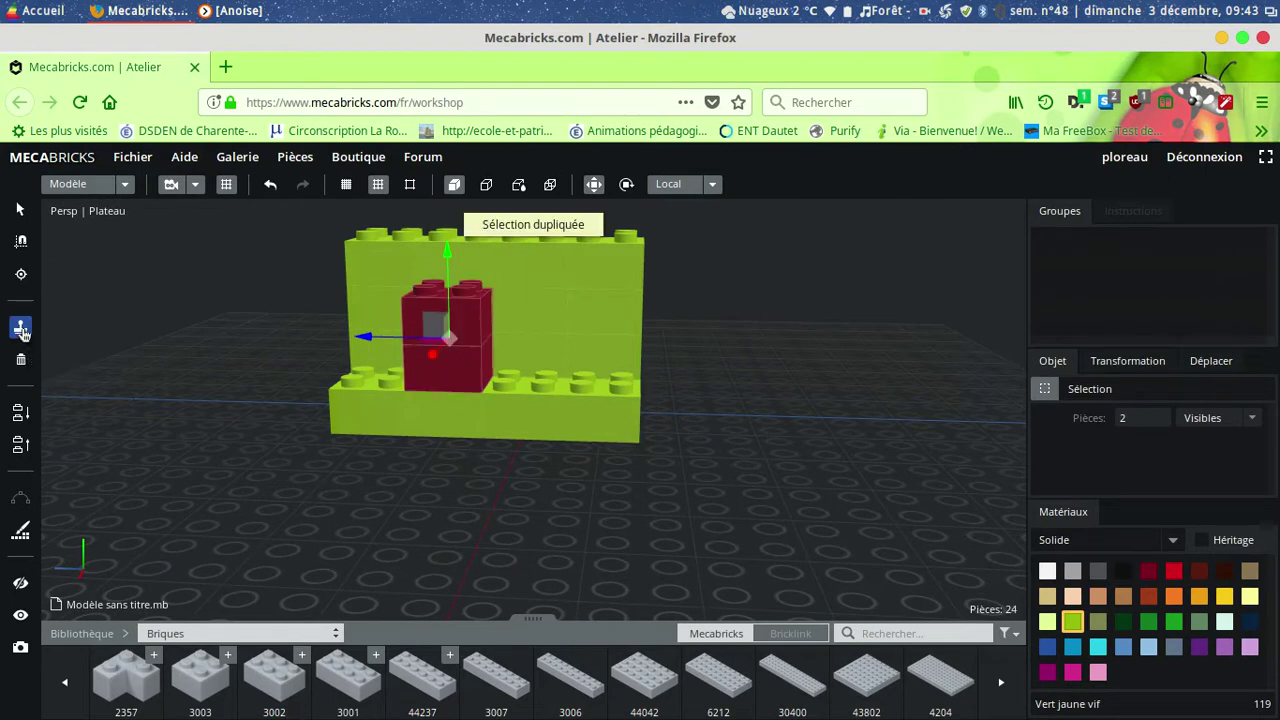
pyautogui.moveTo(449, 343); pyautogui.dragTo(525, 341)
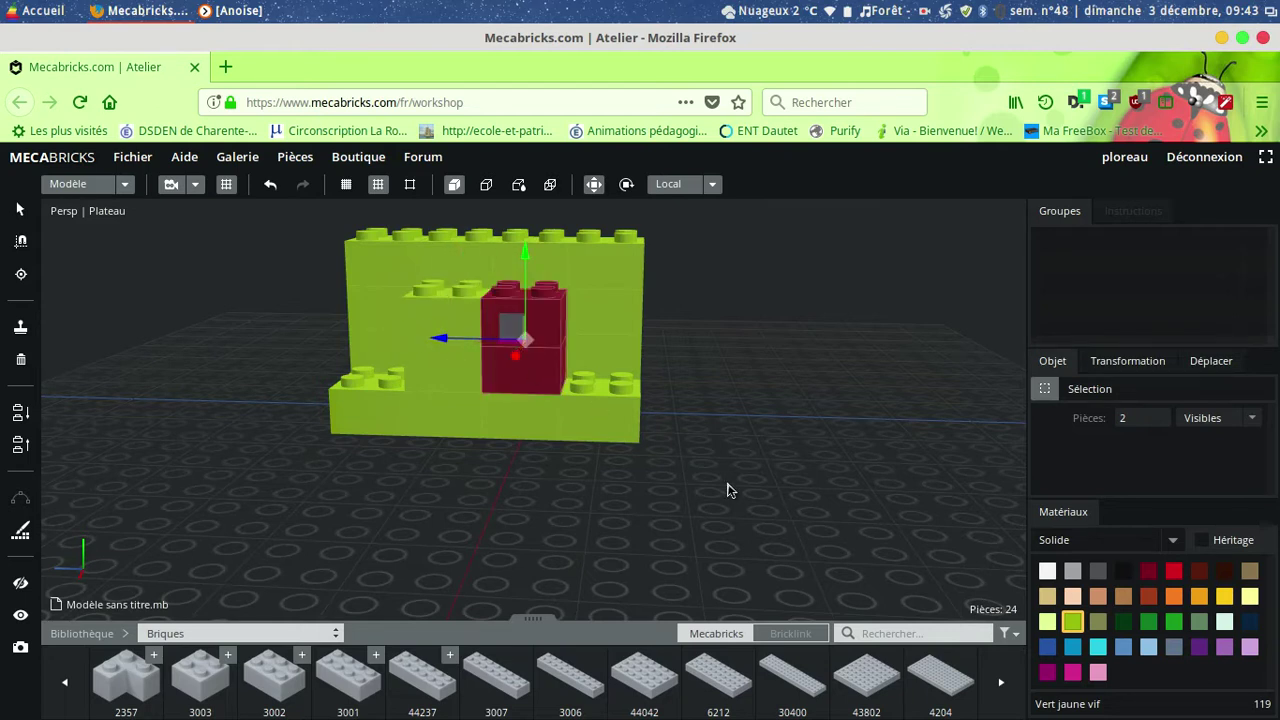
# Clone the two middle bottom bricks of the front row and place the copies flush in front along the x axis.
pyautogui.moveTo(609, 537); pyautogui.dragTo(757, 553, button='right')
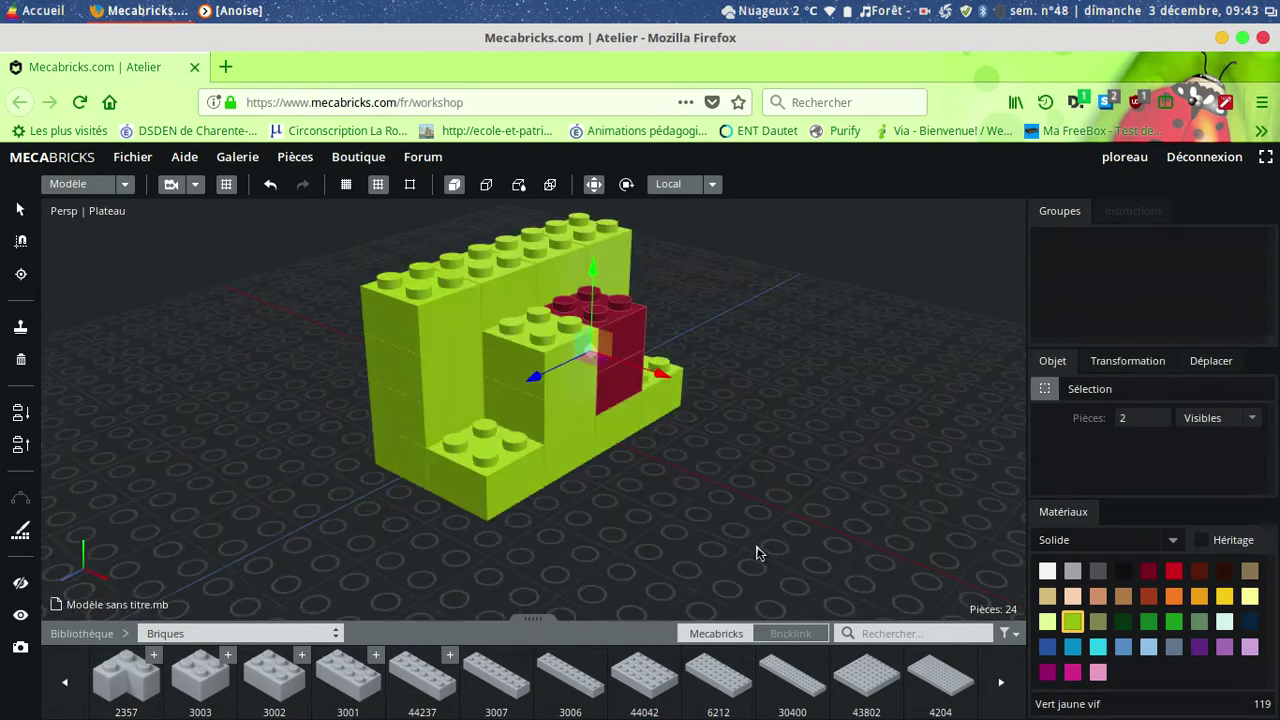
pyautogui.click(571, 458)
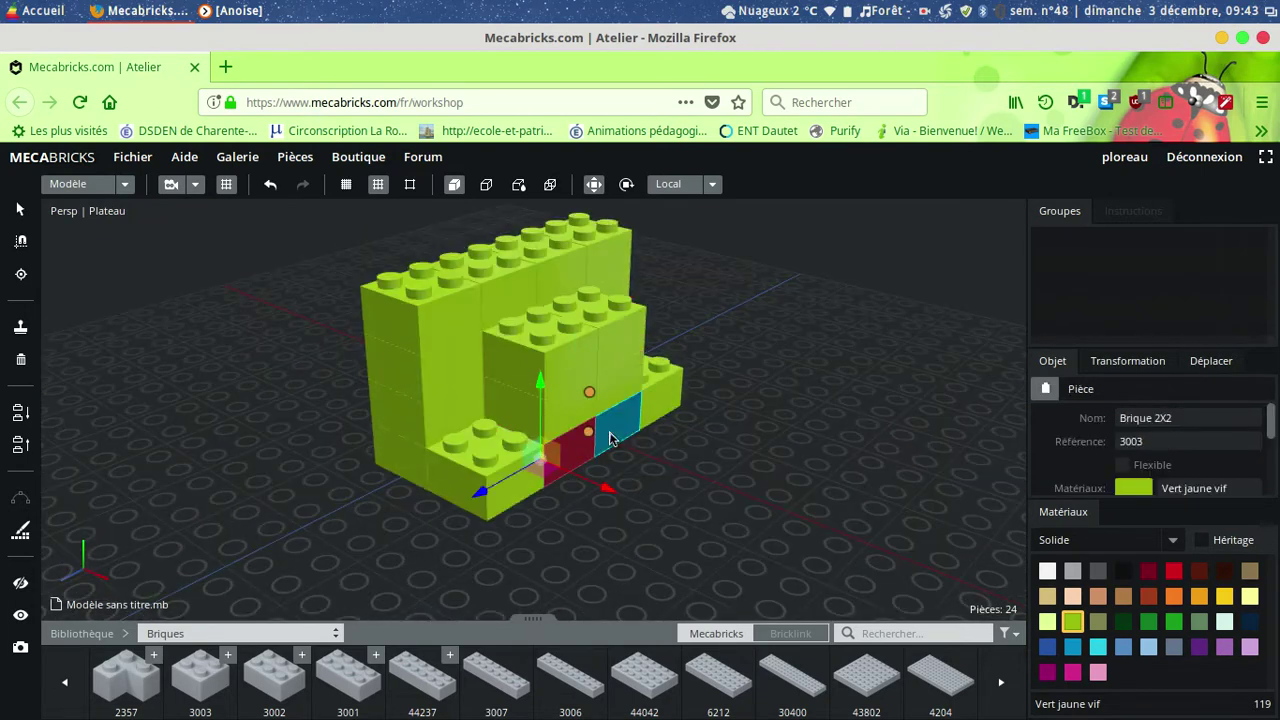
pyautogui.keyDown('shift'); pyautogui.click(612, 438); pyautogui.keyUp('shift')
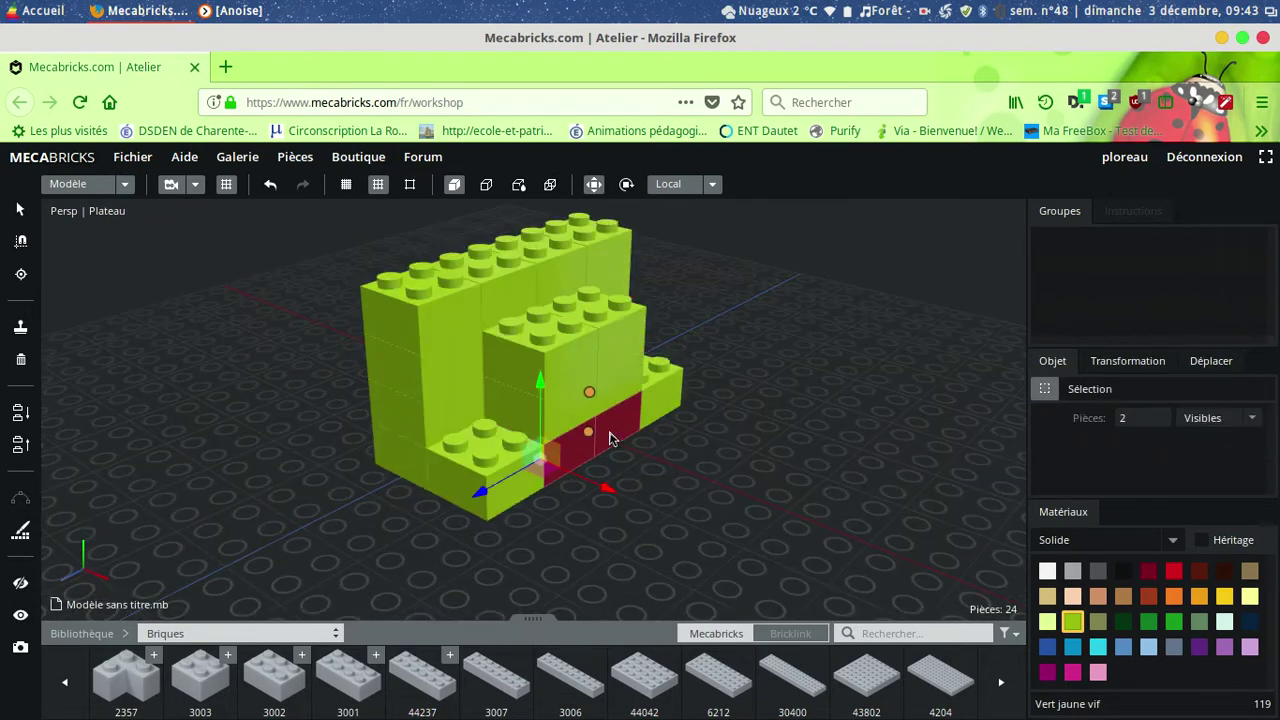
pyautogui.click(20, 327)
pyautogui.moveTo(610, 490); pyautogui.dragTo(672, 542)
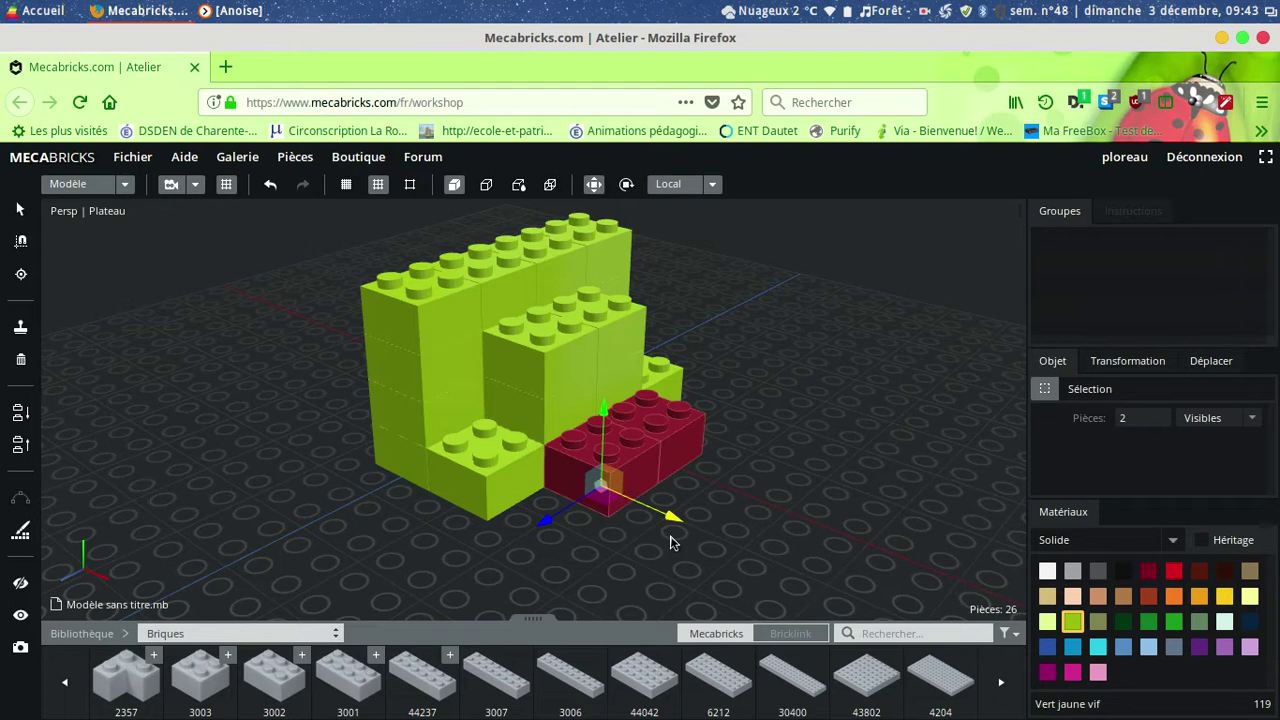
pyautogui.click(790, 469)
# Angle the view down onto the model's front, hide the baseplate grid and capture an image of the model.
pyautogui.moveTo(826, 449); pyautogui.dragTo(771, 457, button='right')
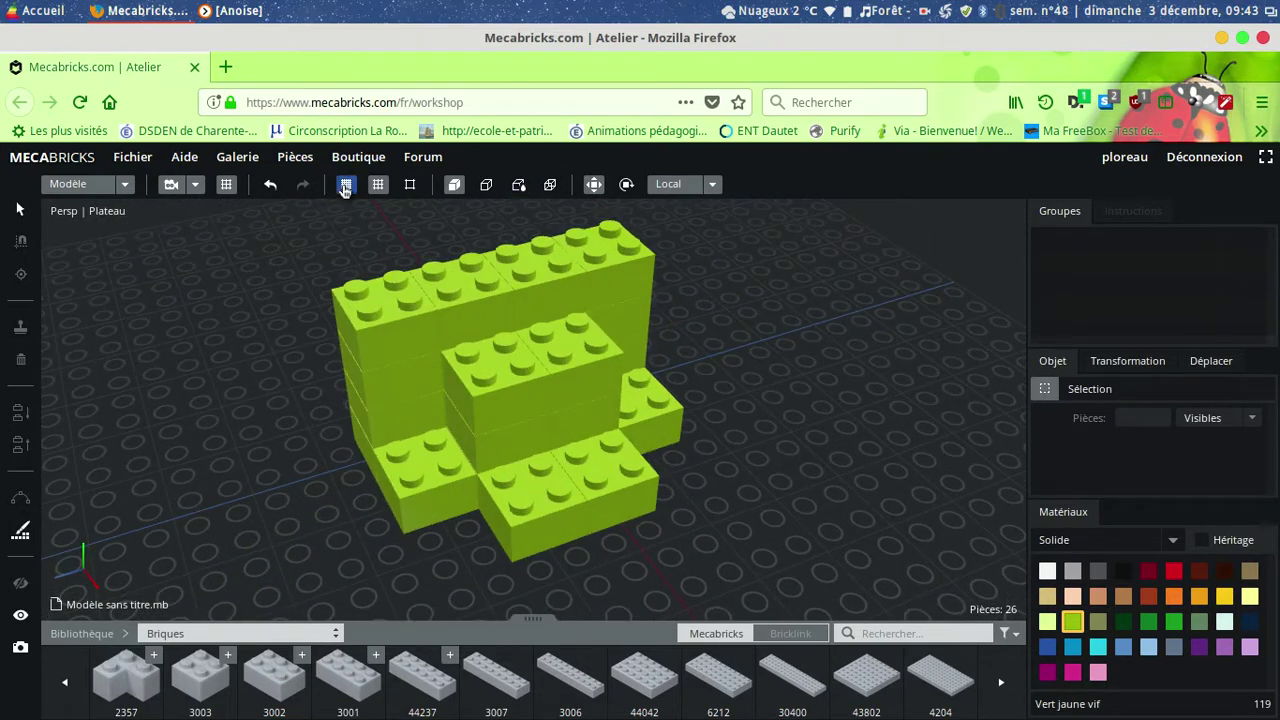
pyautogui.click(226, 188)
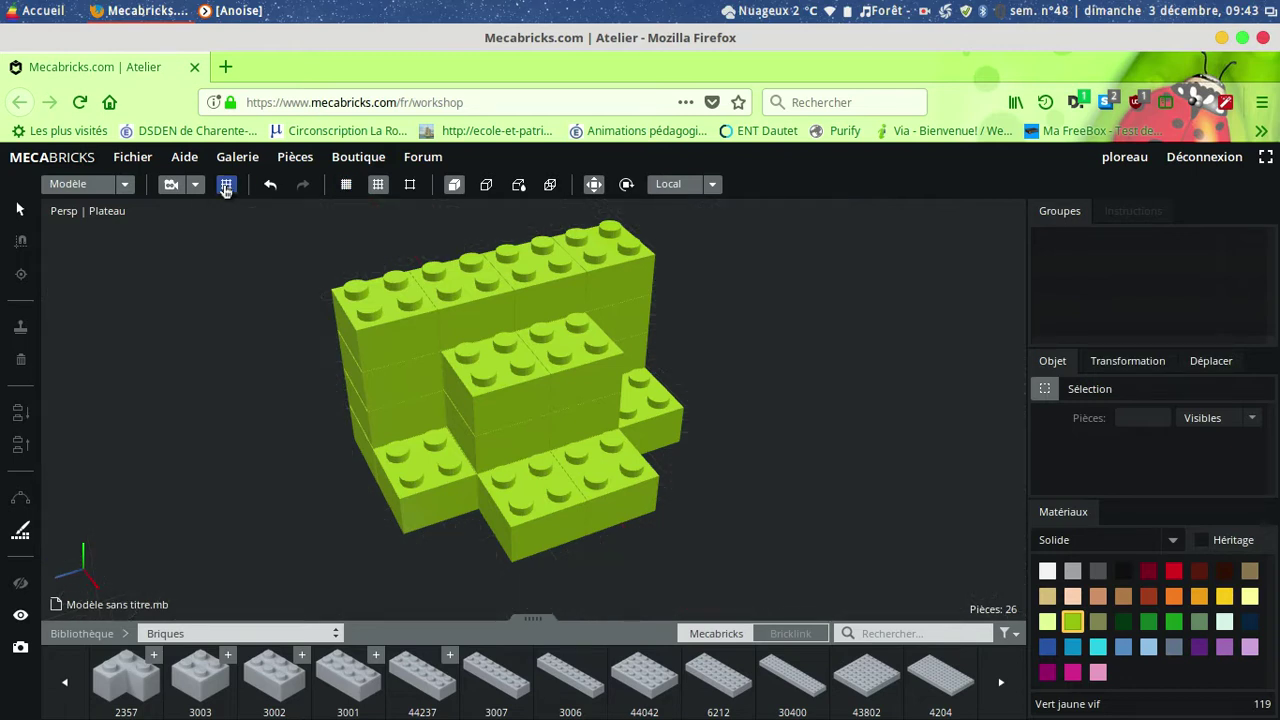
pyautogui.click(19, 650)
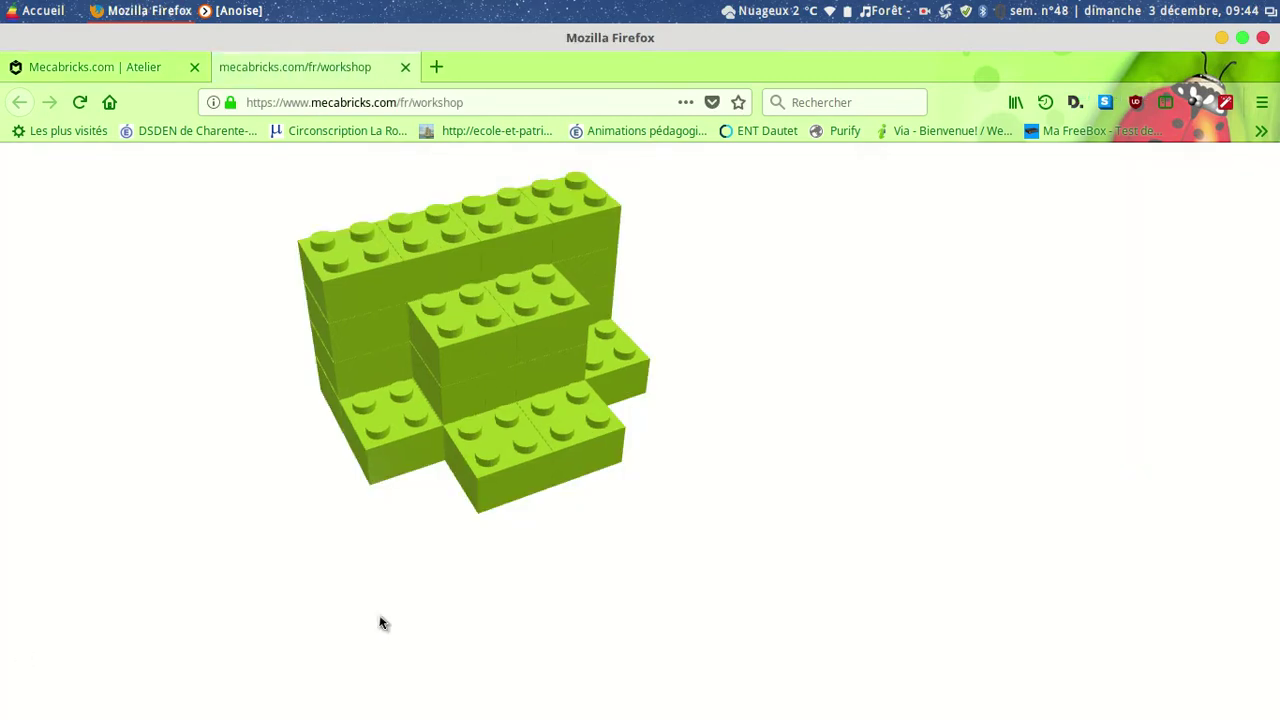
# Copy the captured model image and paste it into a new LibreOffice Writer document.
pyautogui.rightClick(476, 281)
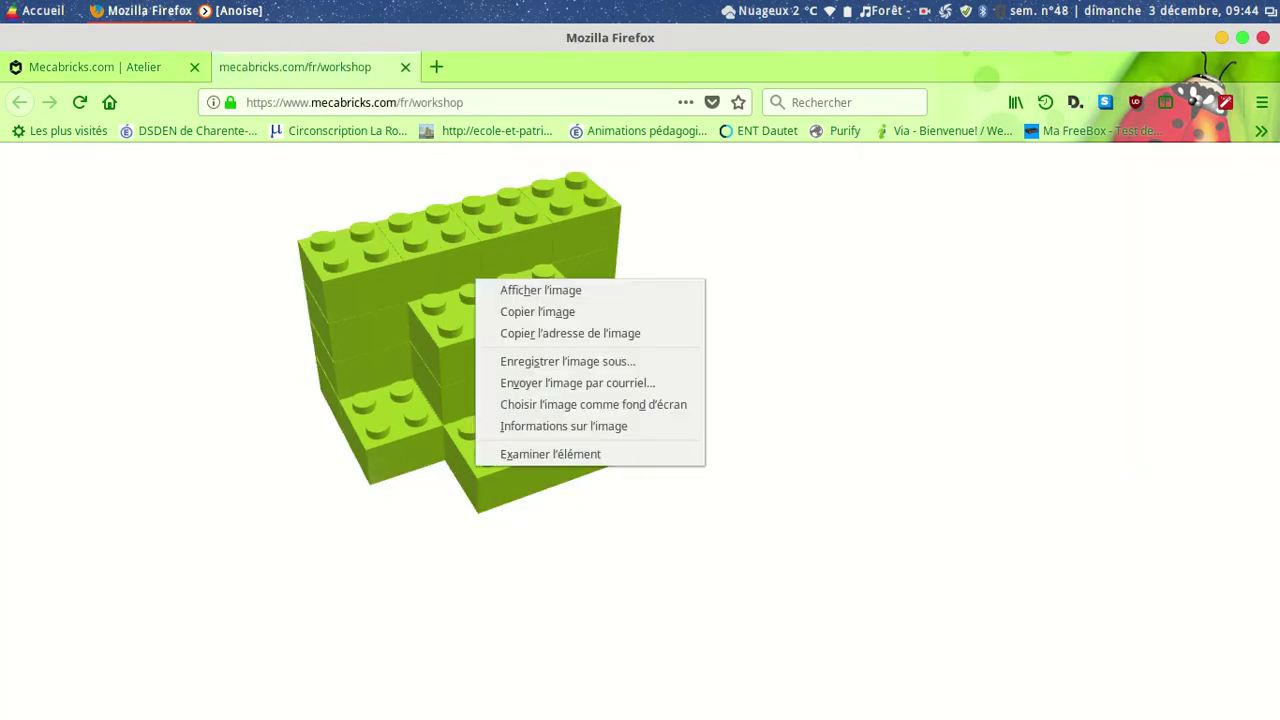
pyautogui.click(551, 312)
pyautogui.moveTo(290, 708)
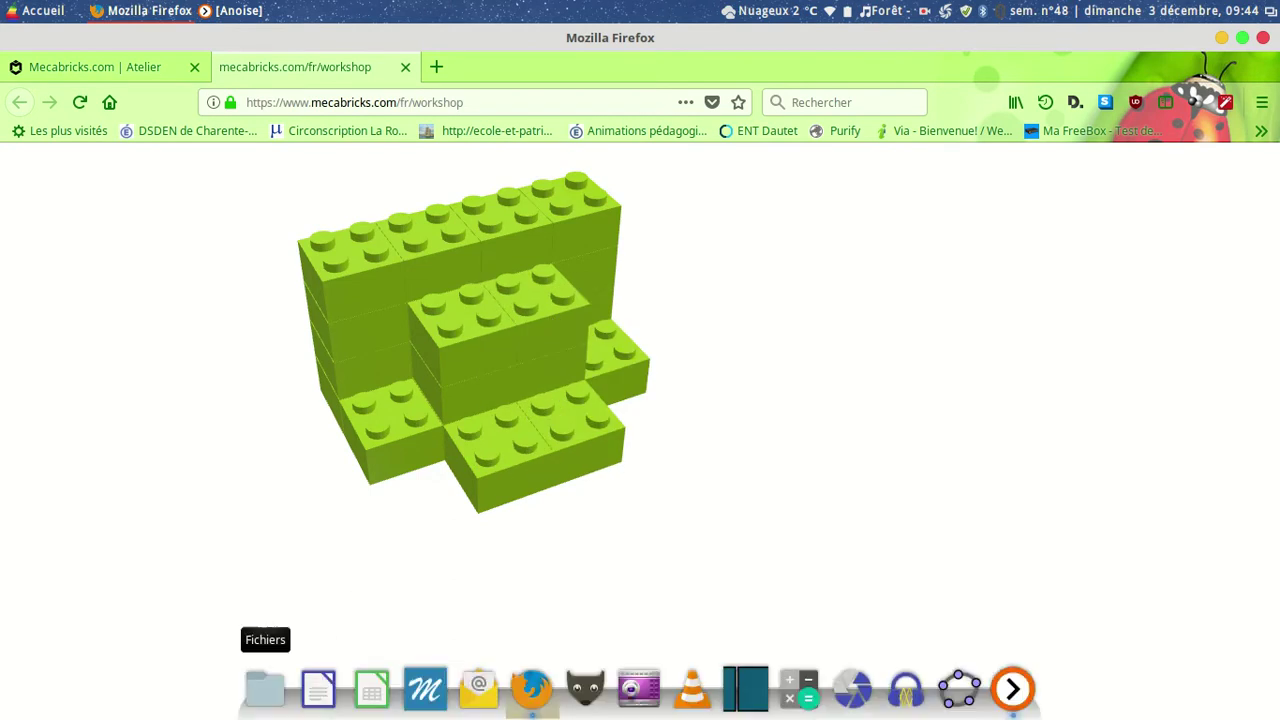
pyautogui.click(318, 688)
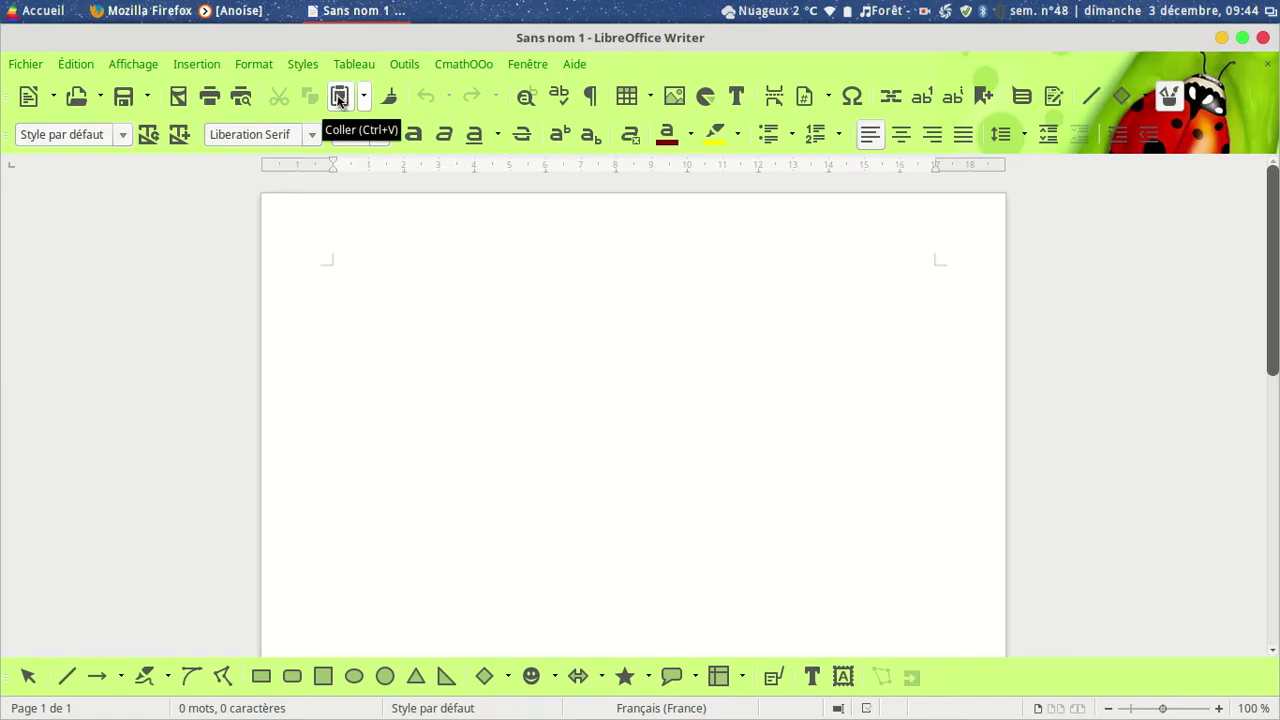
pyautogui.click(342, 95)
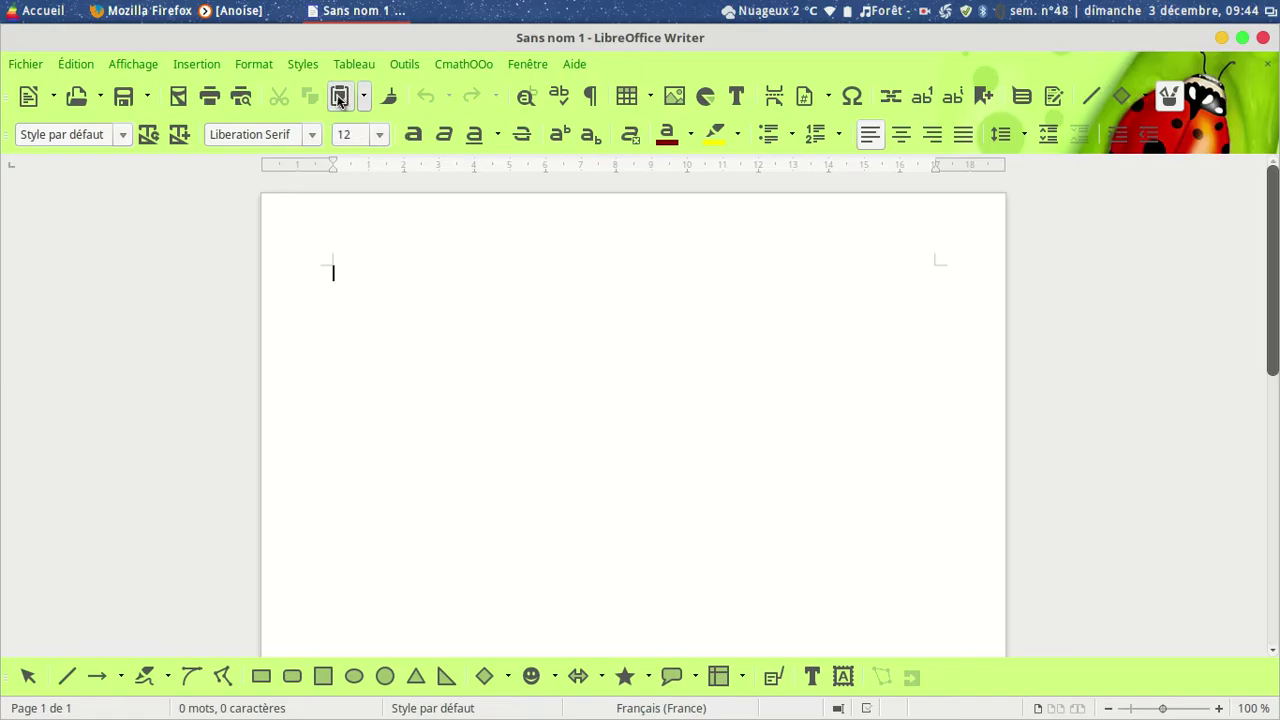
pyautogui.click(405, 587)
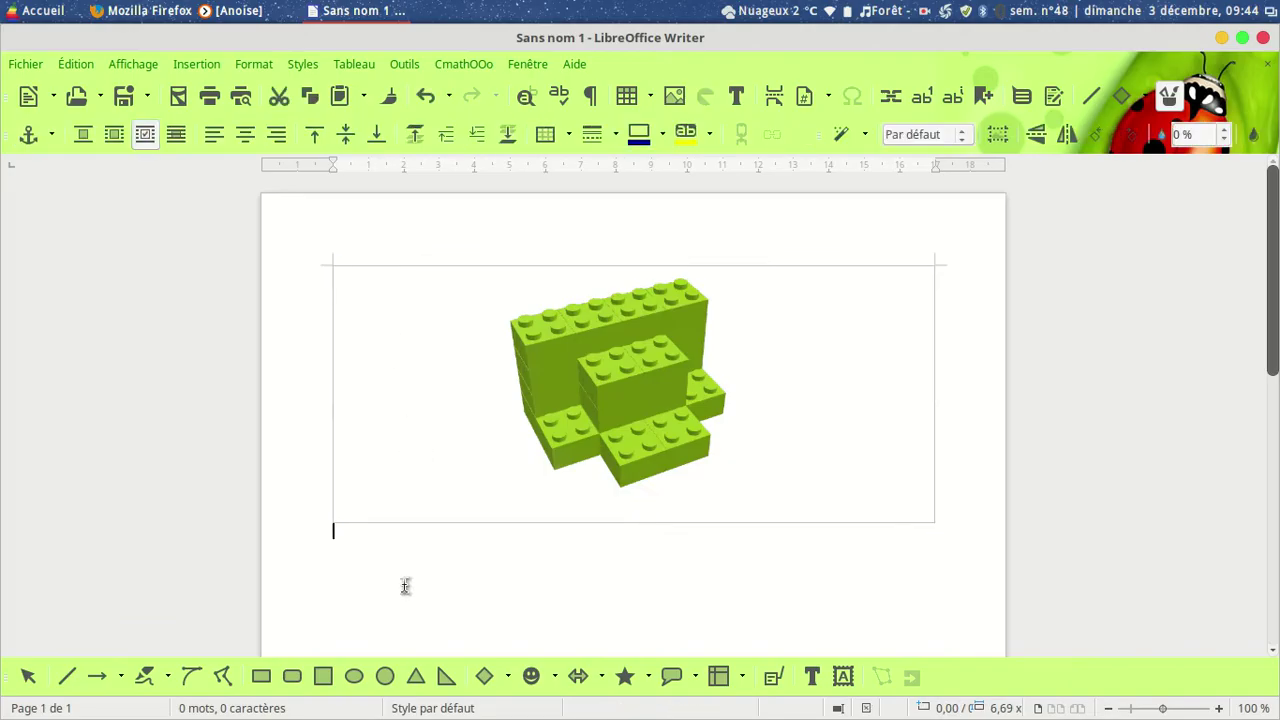
# Insert the caption "combien comptes-tu de briques à 4 plots ?" below the pasted image, with the category set to [Aucun(e)].
pyautogui.click(446, 500)
pyautogui.rightClick(447, 502)
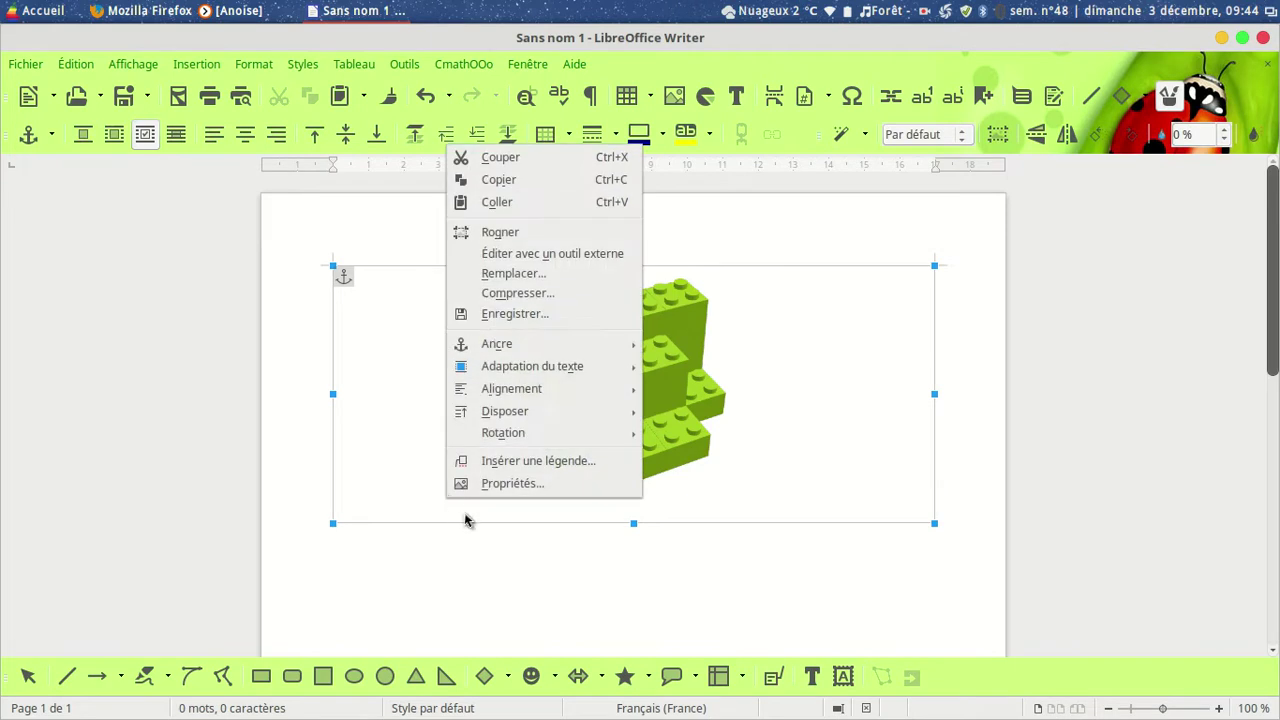
pyautogui.click(510, 461)
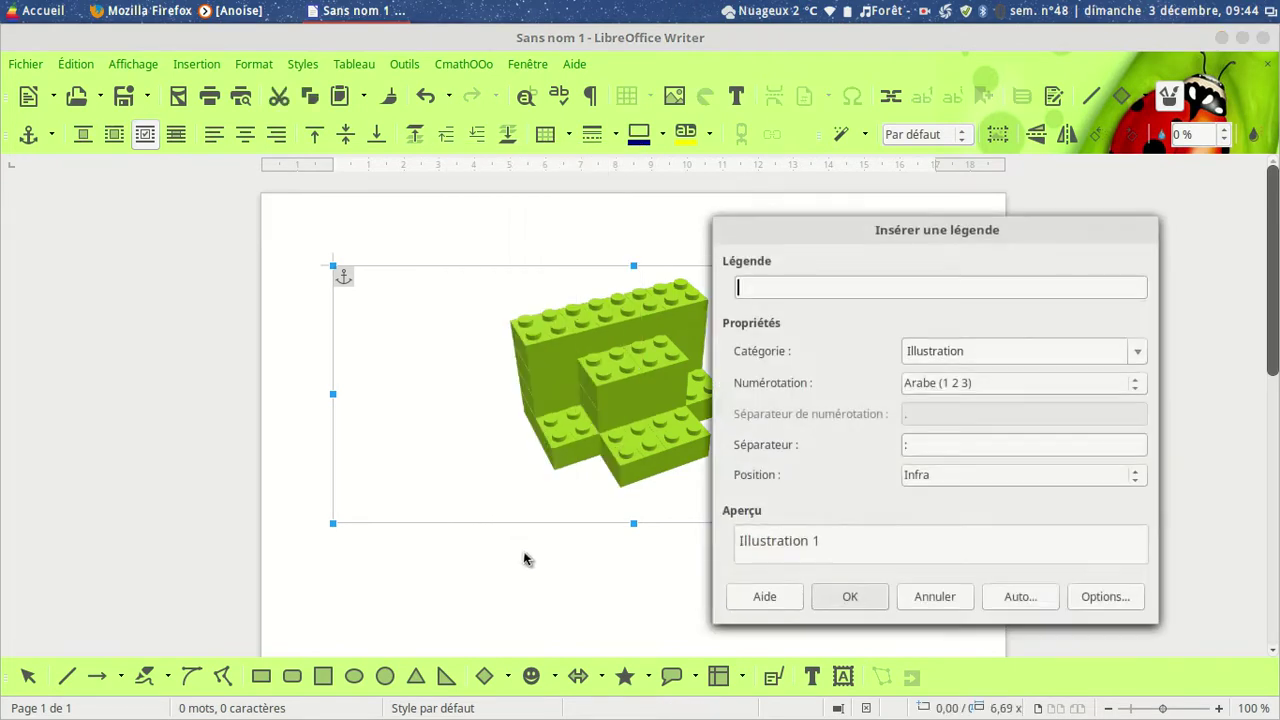
pyautogui.click(1137, 352)
pyautogui.click(1023, 374)
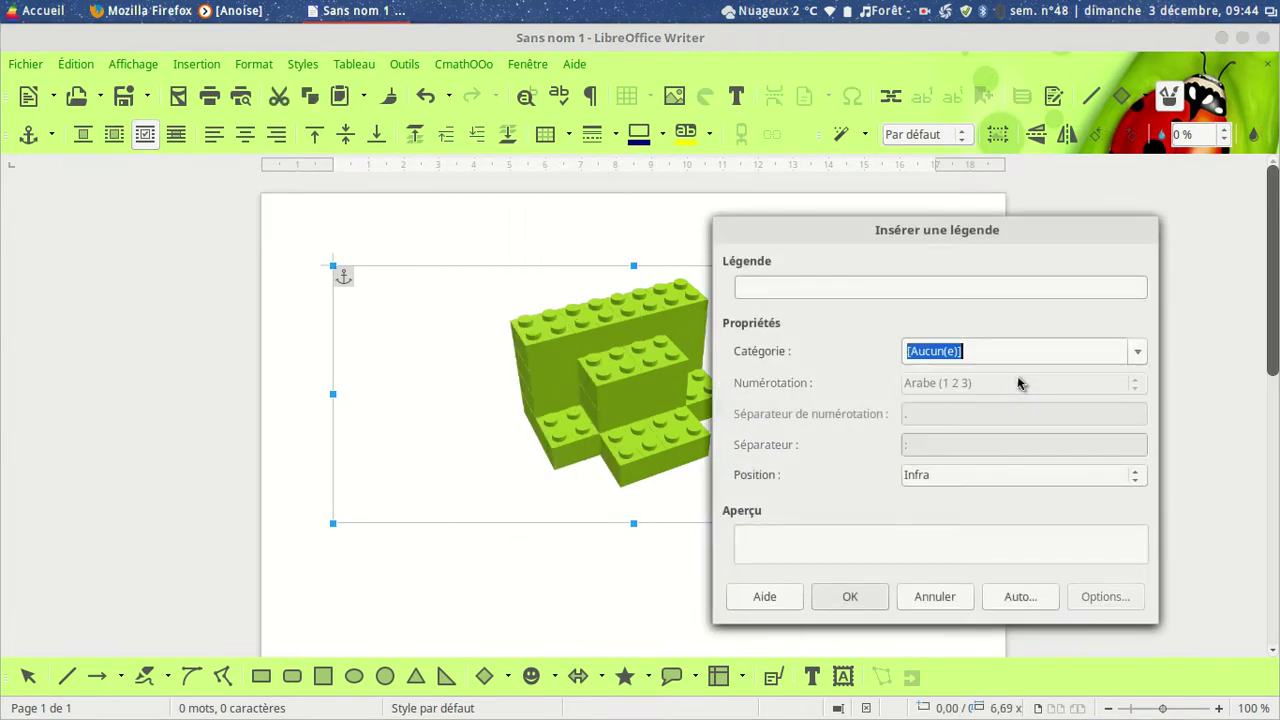
pyautogui.click(883, 285)
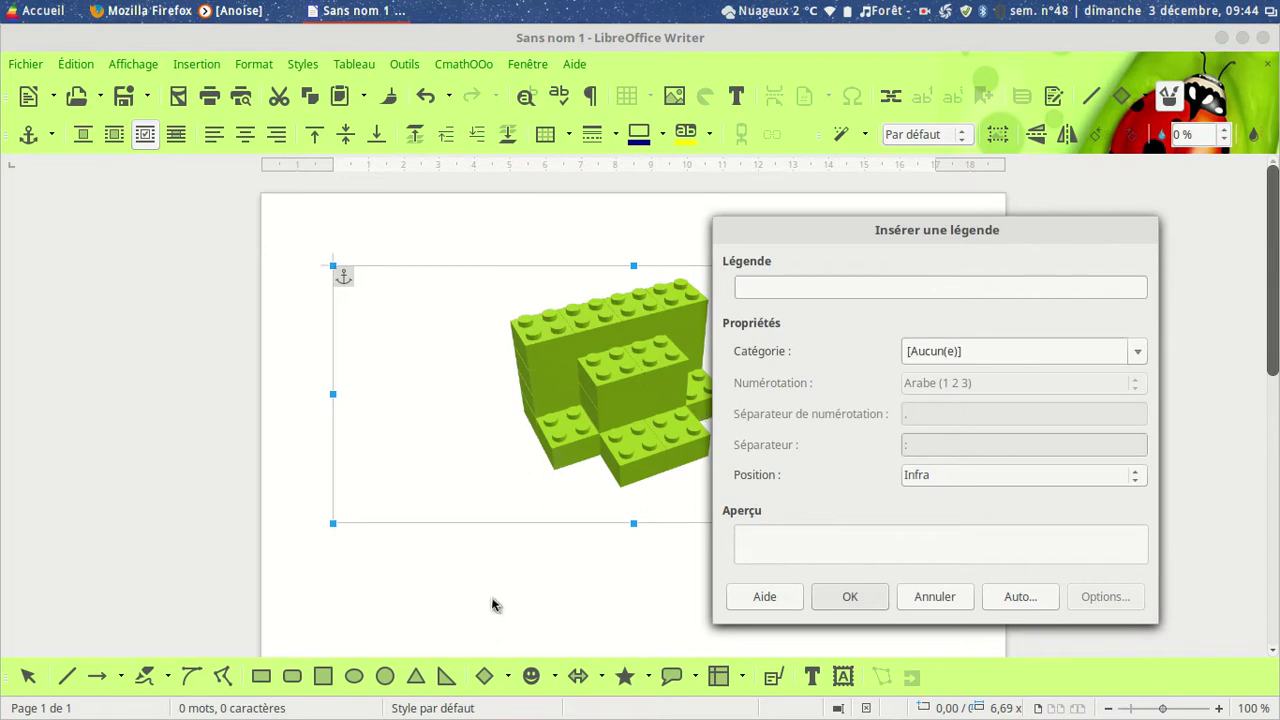
pyautogui.write('combien comptes')
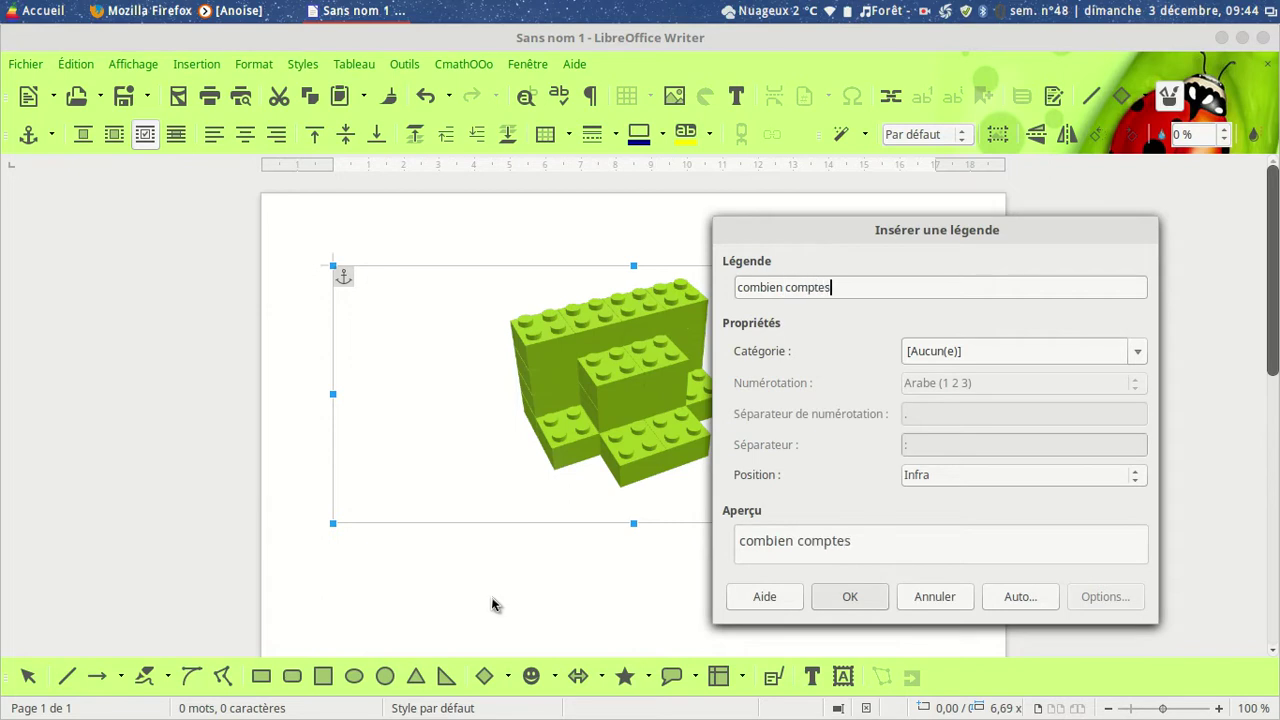
pyautogui.write('-tu de briques à 4 plots ?')
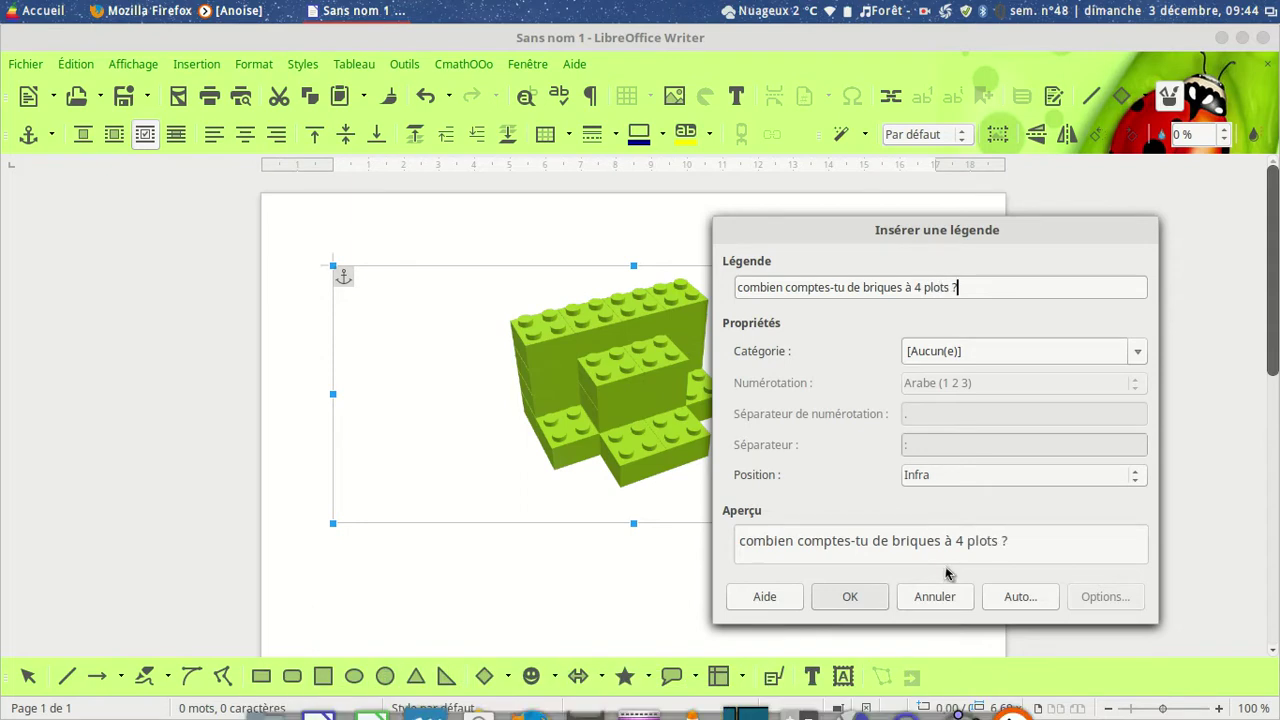
pyautogui.click(853, 604)
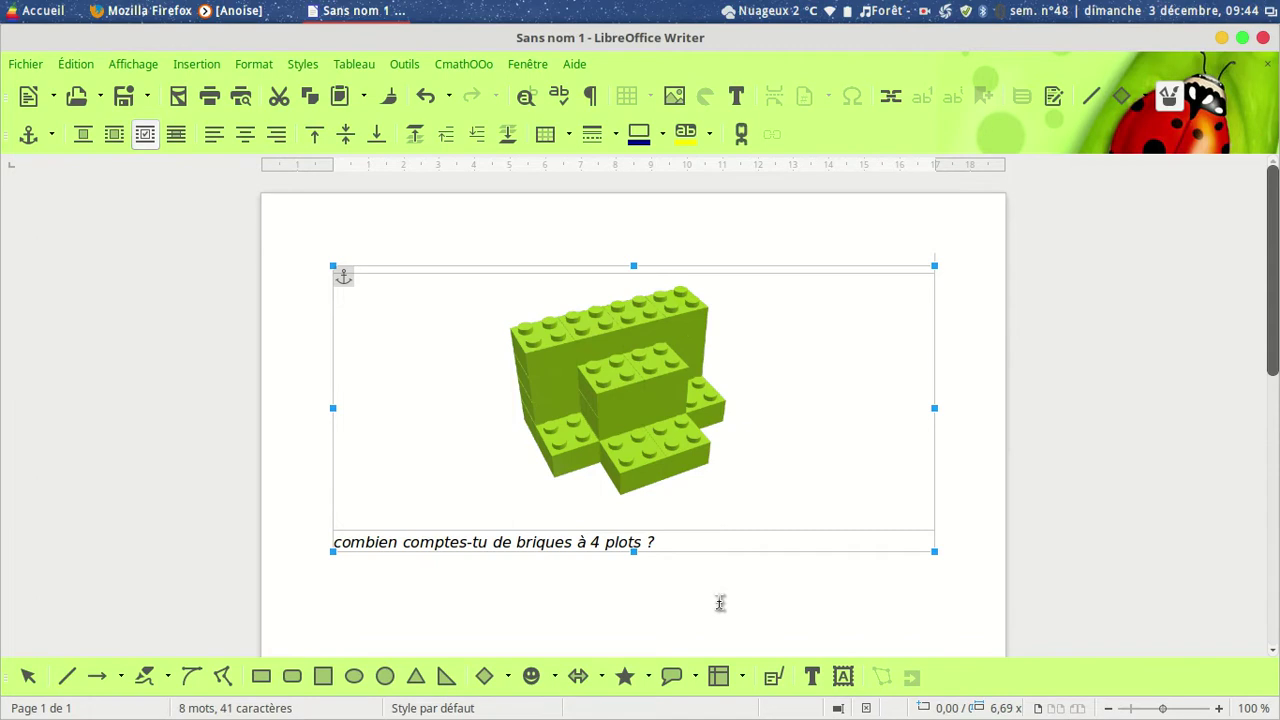
pyautogui.click(720, 603)
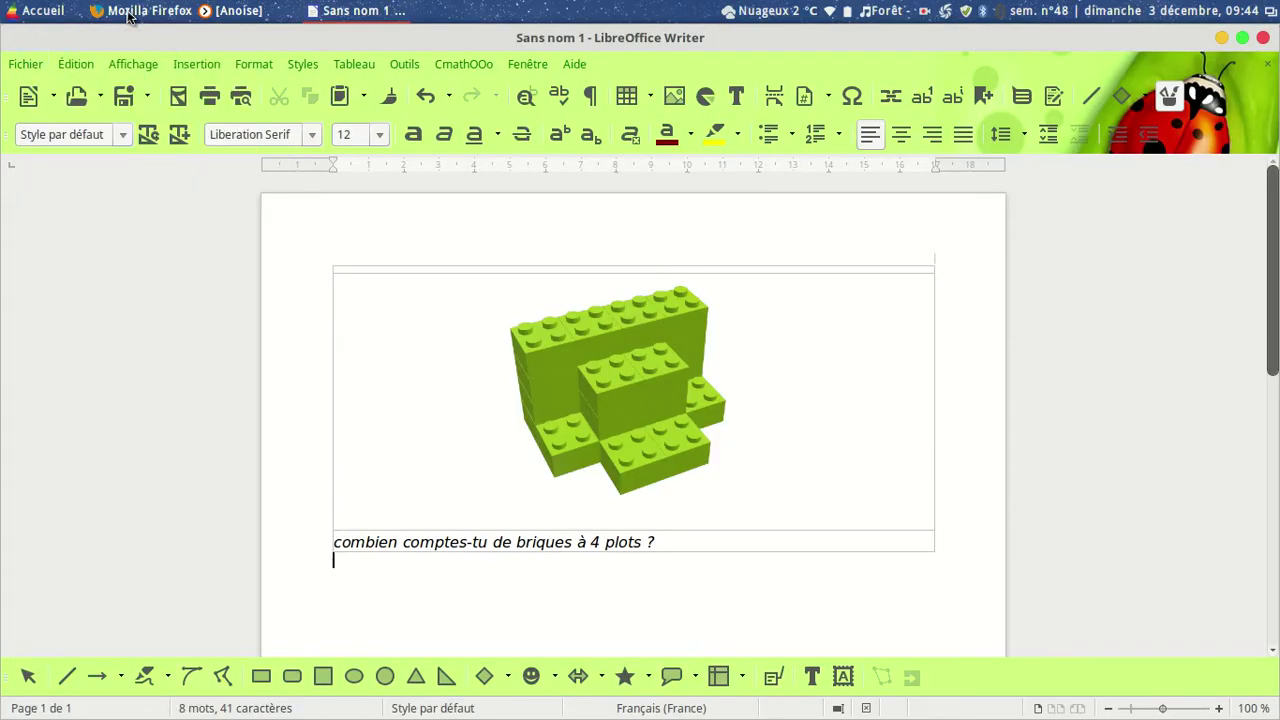
# Switch back to the Mecabricks workshop in Firefox and display the model with black brick outlines.
pyautogui.click(128, 12)
pyautogui.click(125, 66)
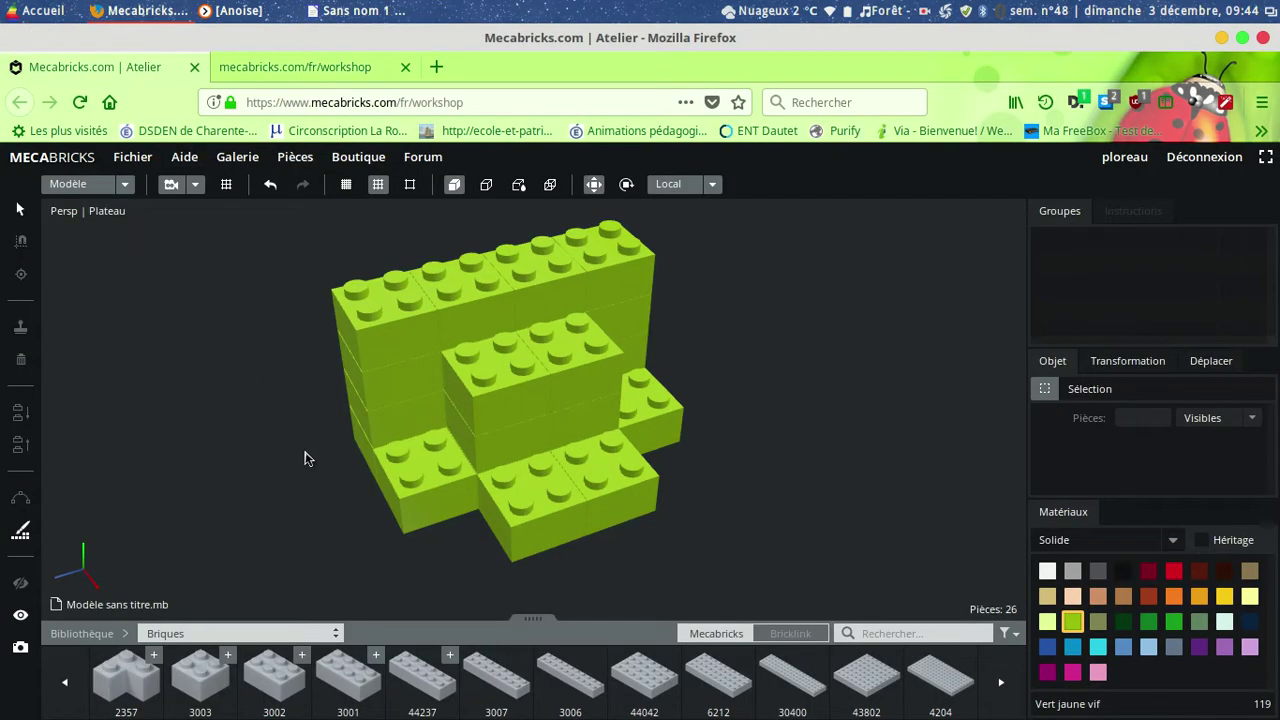
pyautogui.click(486, 187)
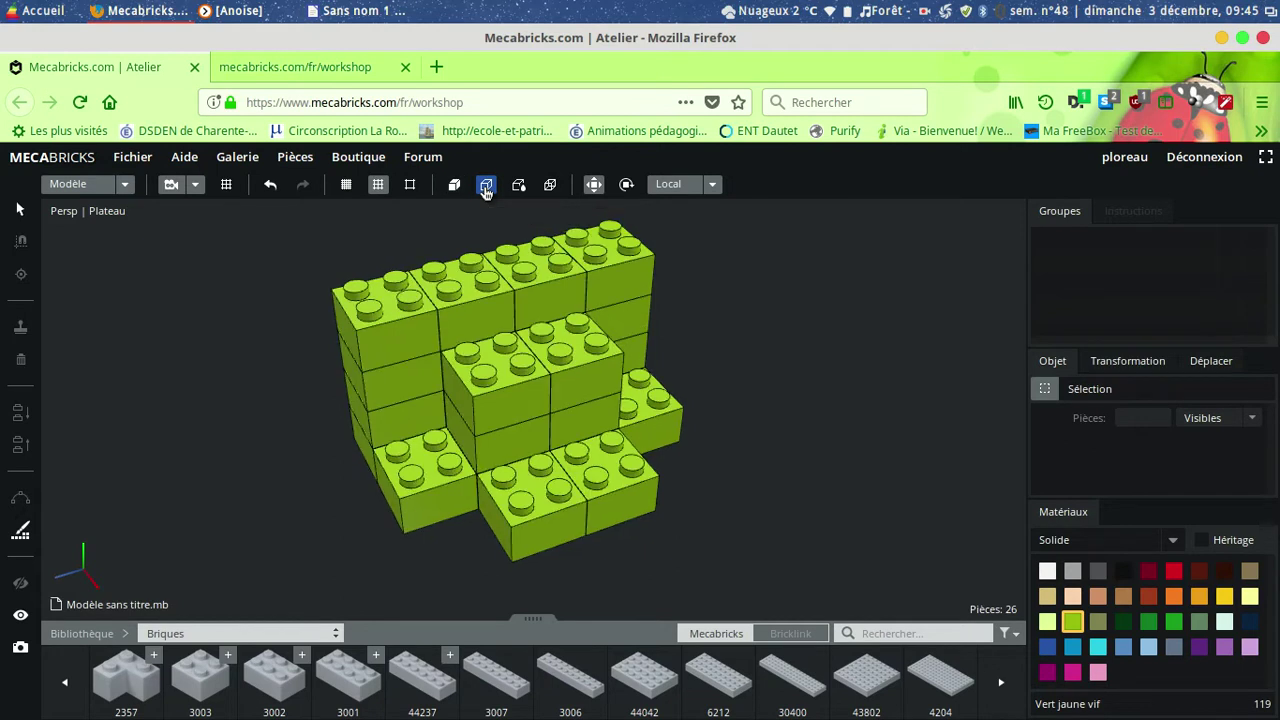